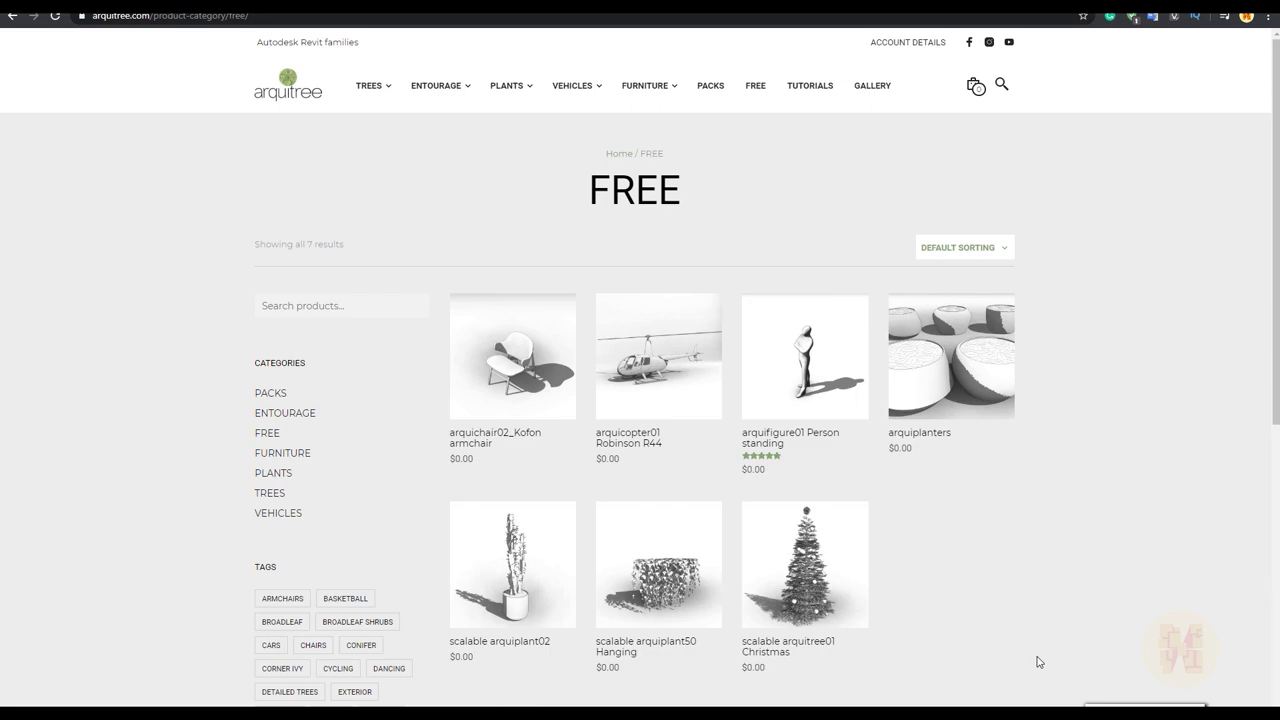
Open arquitree's Entourage, Figures Walking and Plants categories in turn
click(290, 414)
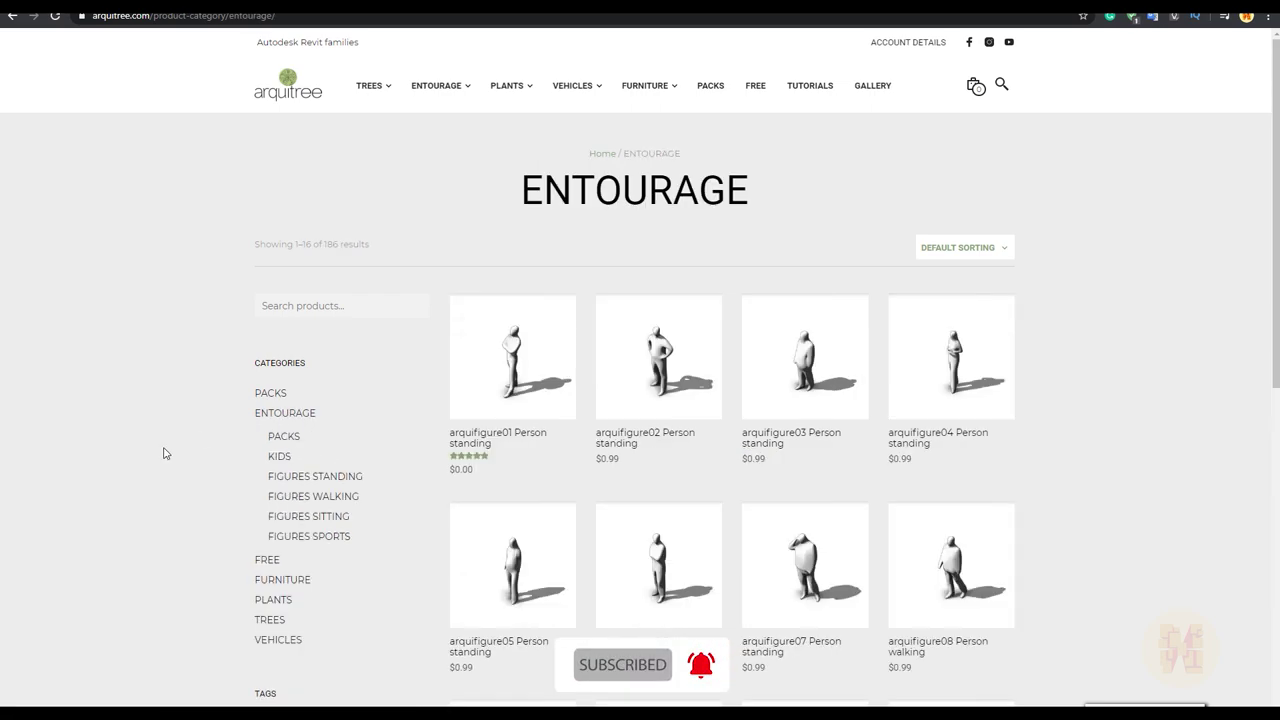
click(343, 497)
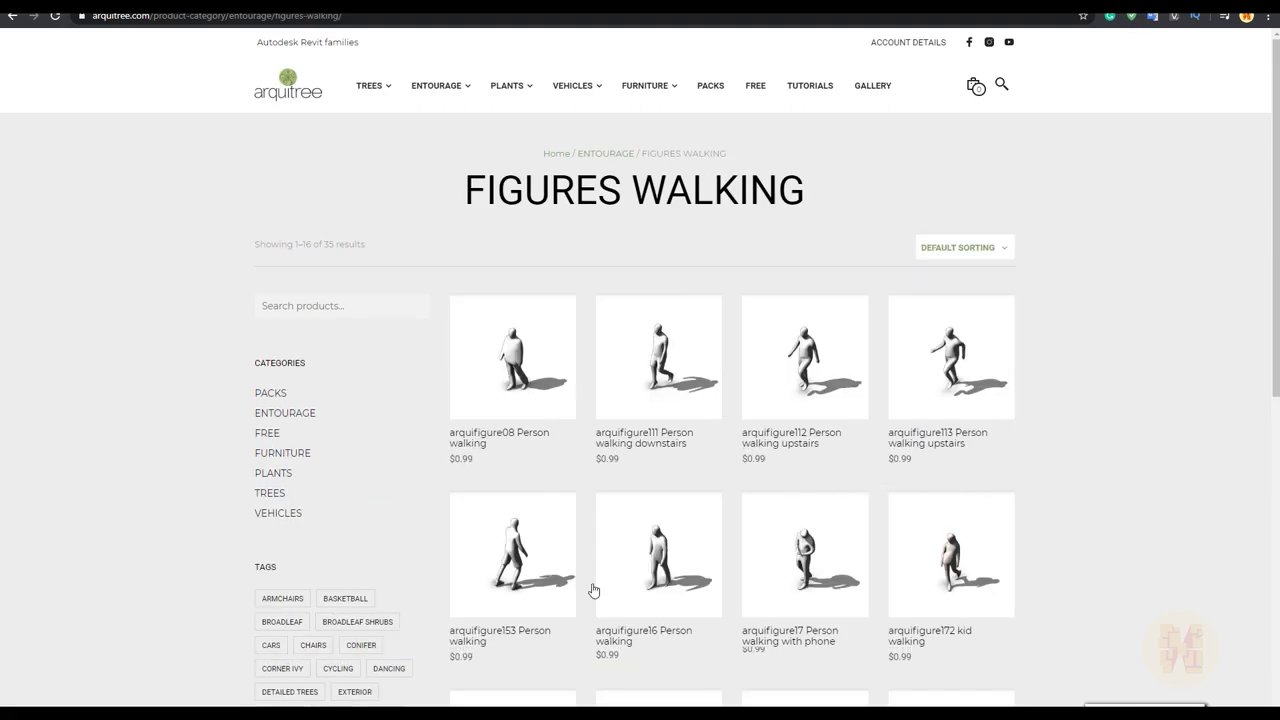
click(284, 480)
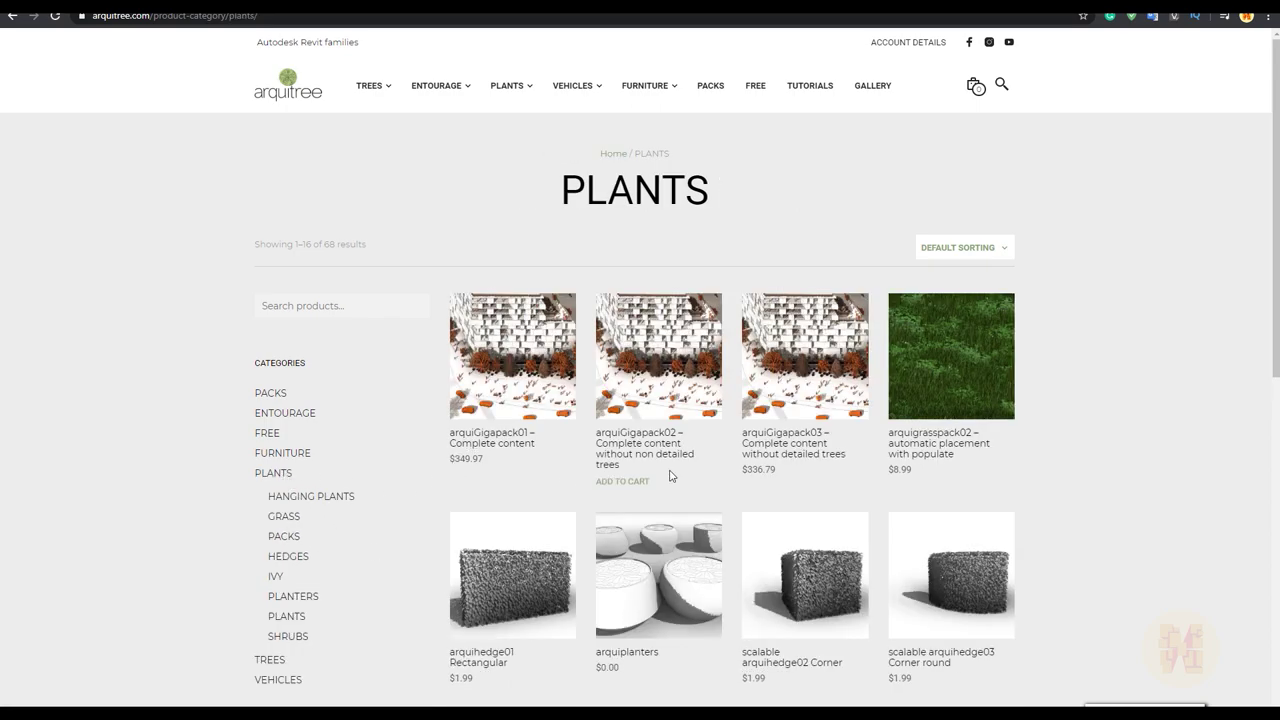
Scroll through the plant families, then go to the Vehicles category
scroll(891, 391, down, 2)
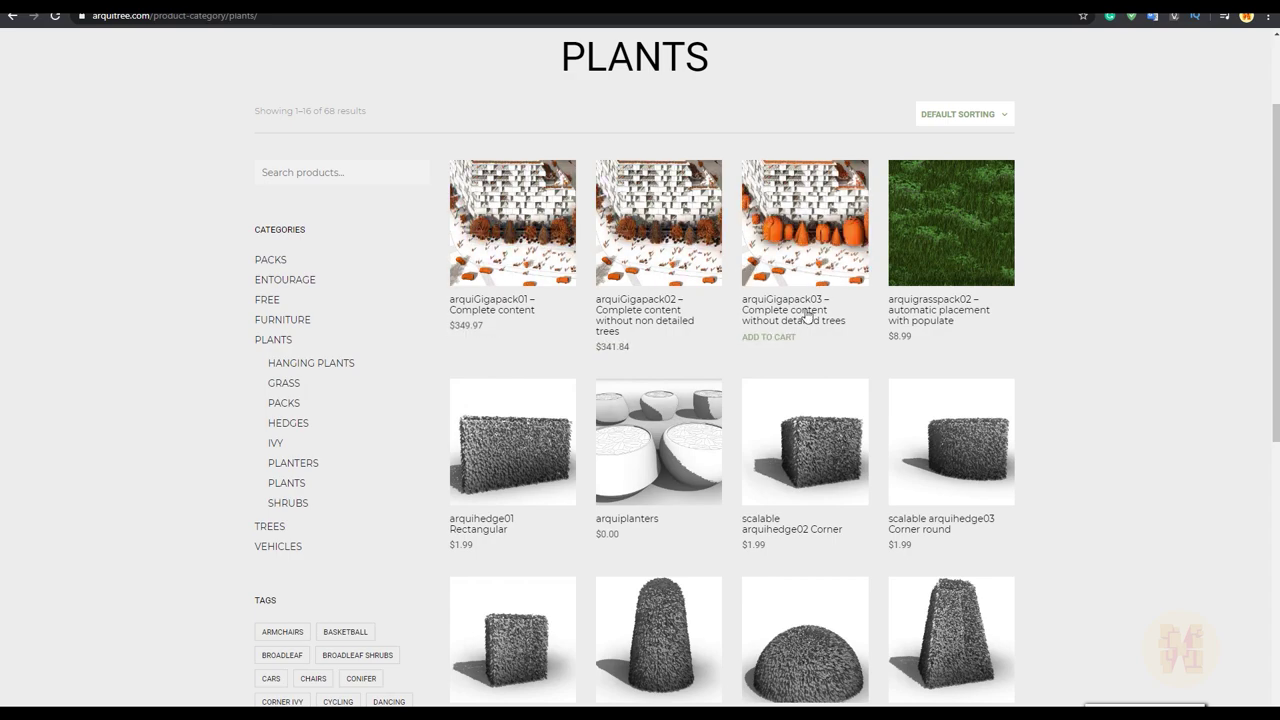
scroll(858, 296, down, 1)
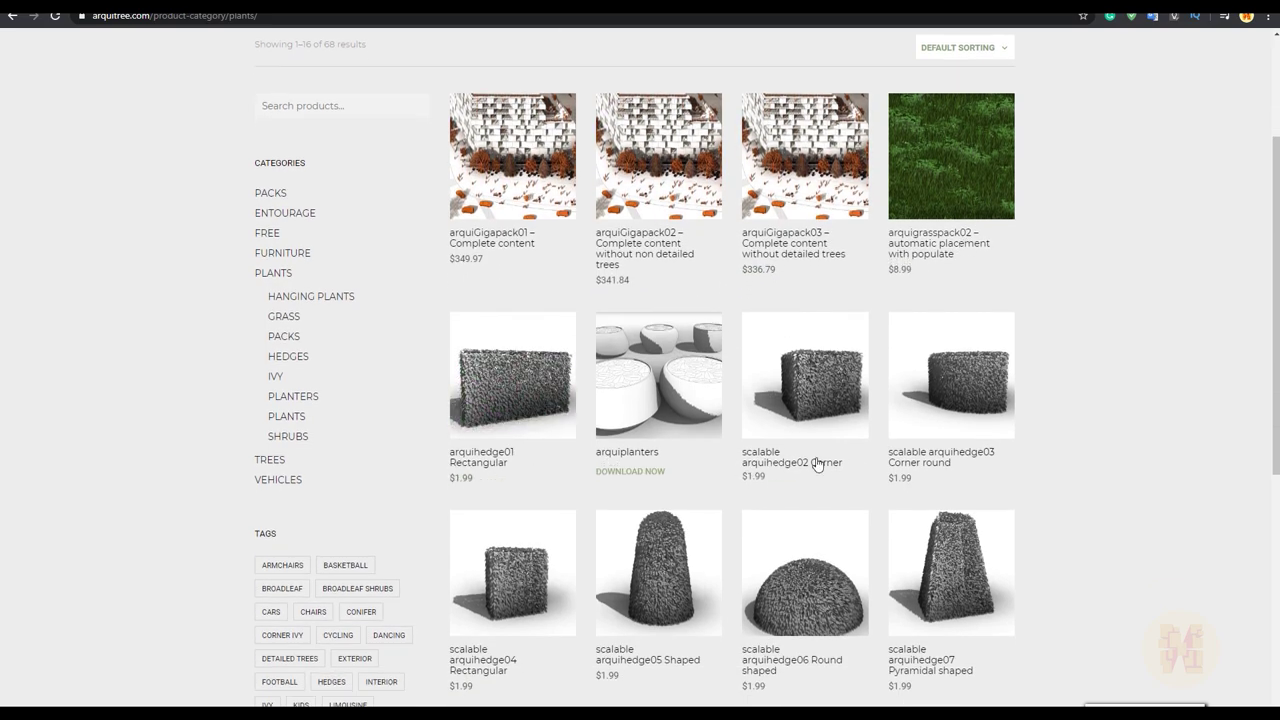
scroll(863, 463, down, 3)
scroll(946, 437, down, 3)
scroll(923, 409, up, 5)
scroll(500, 523, down, 5)
scroll(669, 500, up, 5)
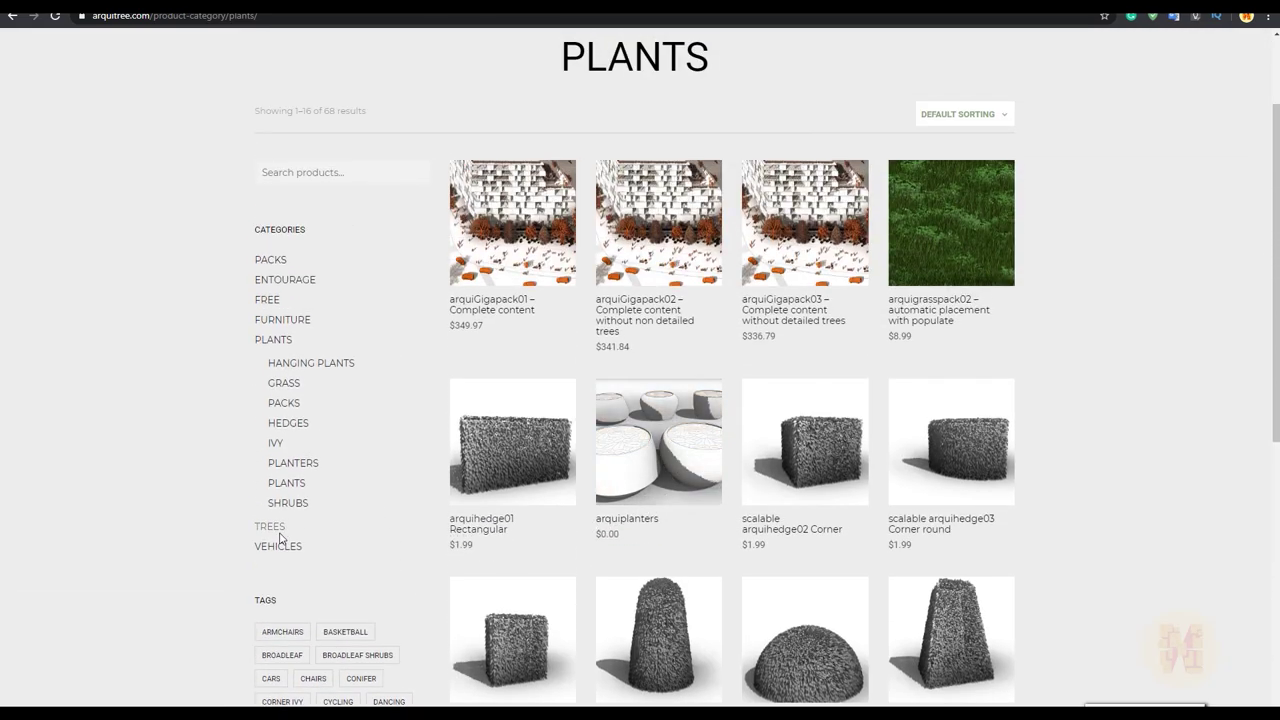
click(285, 548)
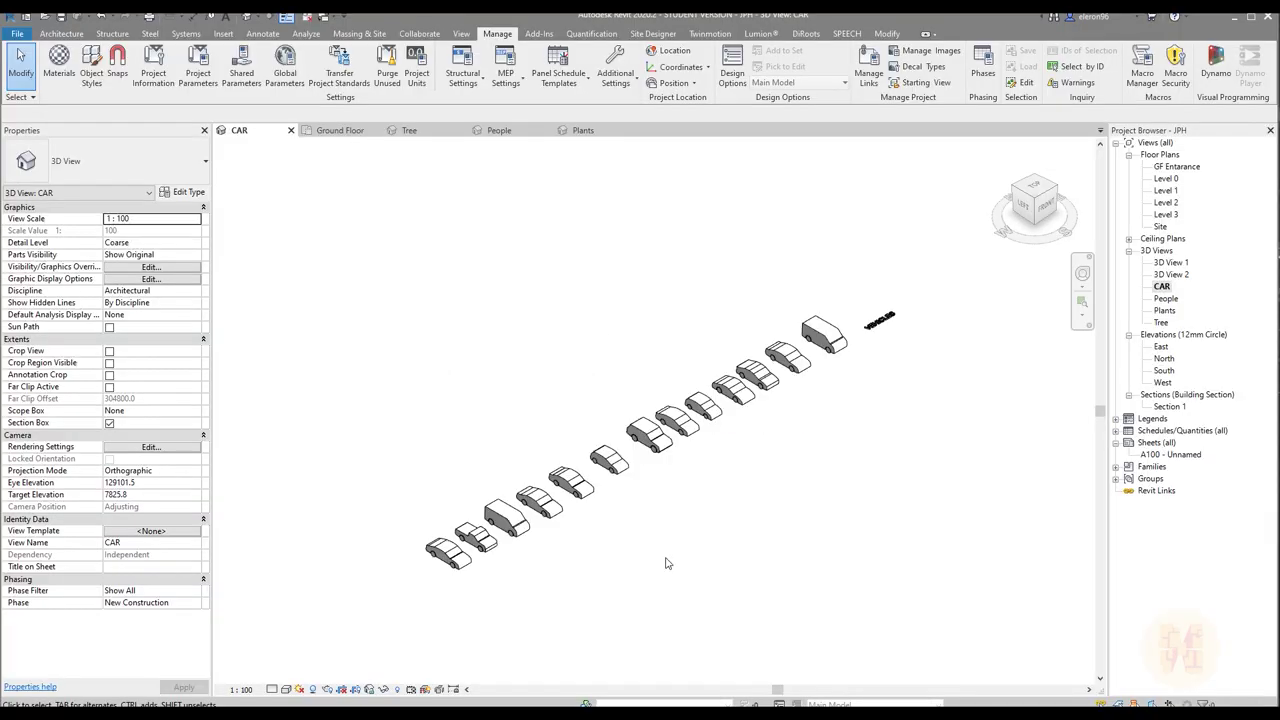
Zoom and pan along the CAR view, then set its Detail Level to Fine
scroll(641, 485, up, 3)
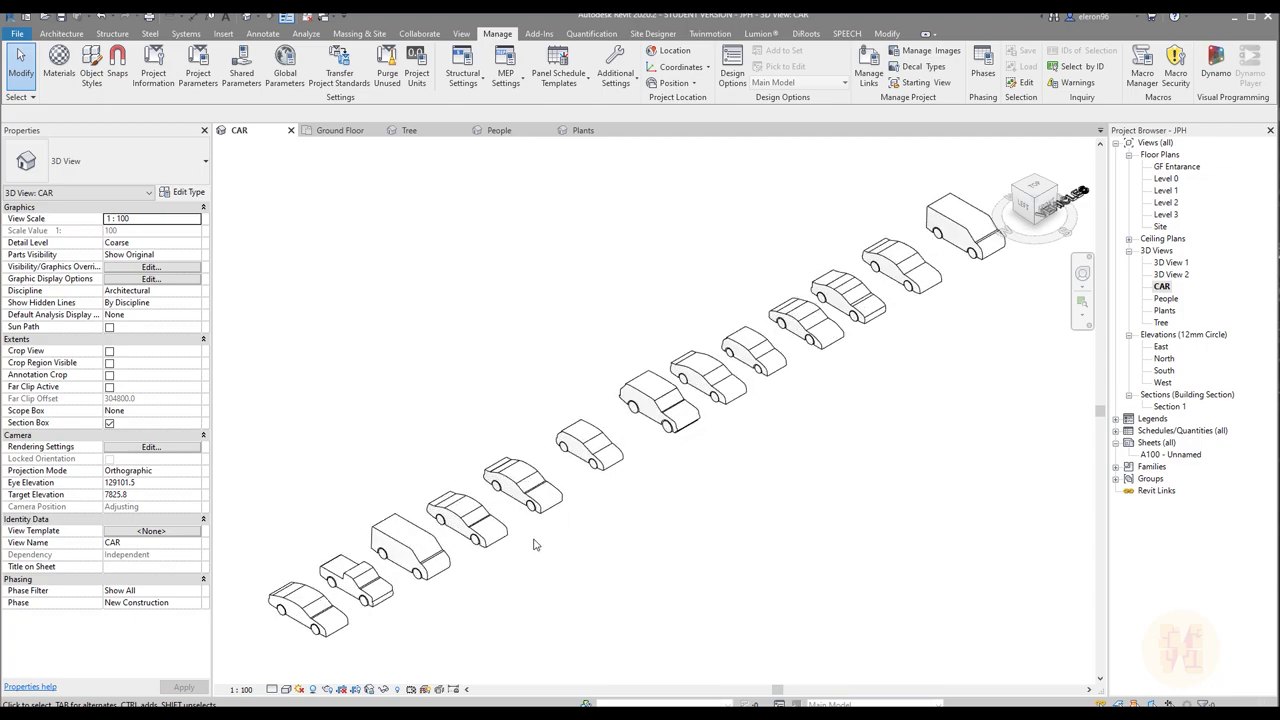
scroll(410, 540, up, 3)
middle_drag(445, 600, 617, 524)
scroll(600, 530, up, 2)
click(272, 689)
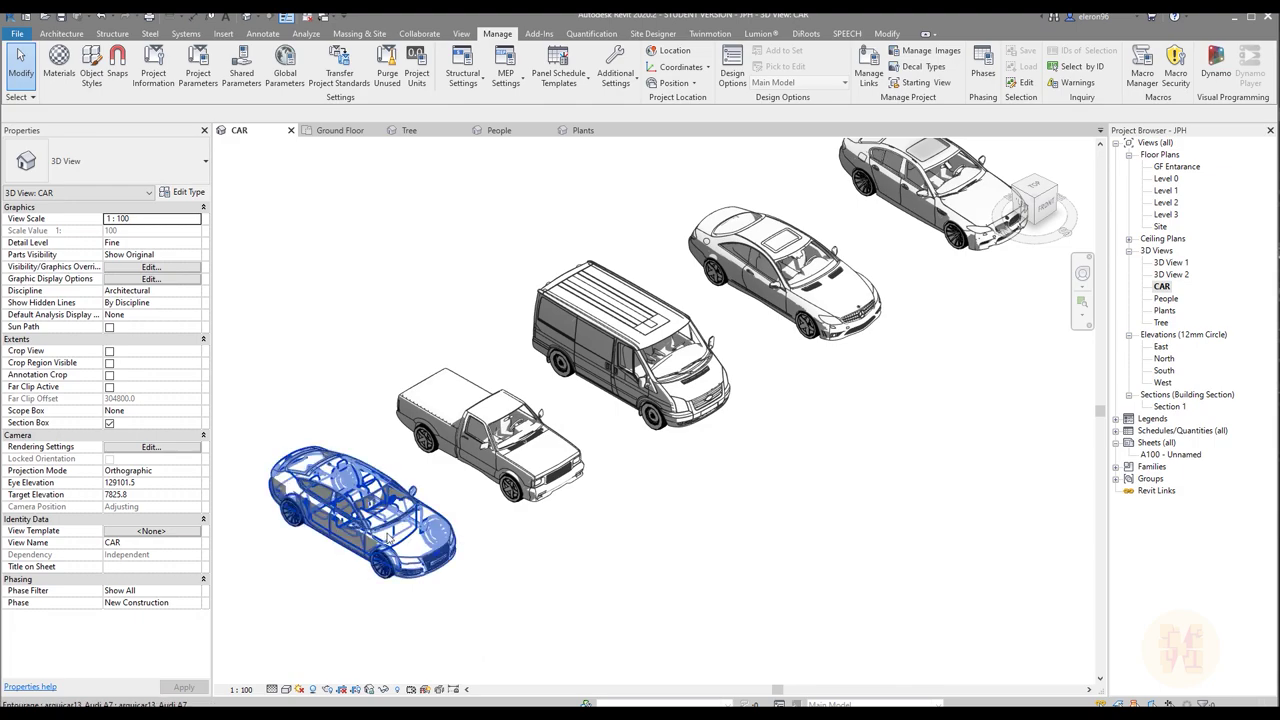
Zoom and pan along the row to inspect the detailed van, sedans and SUV
scroll(413, 525, up, 2)
scroll(385, 662, up, 1)
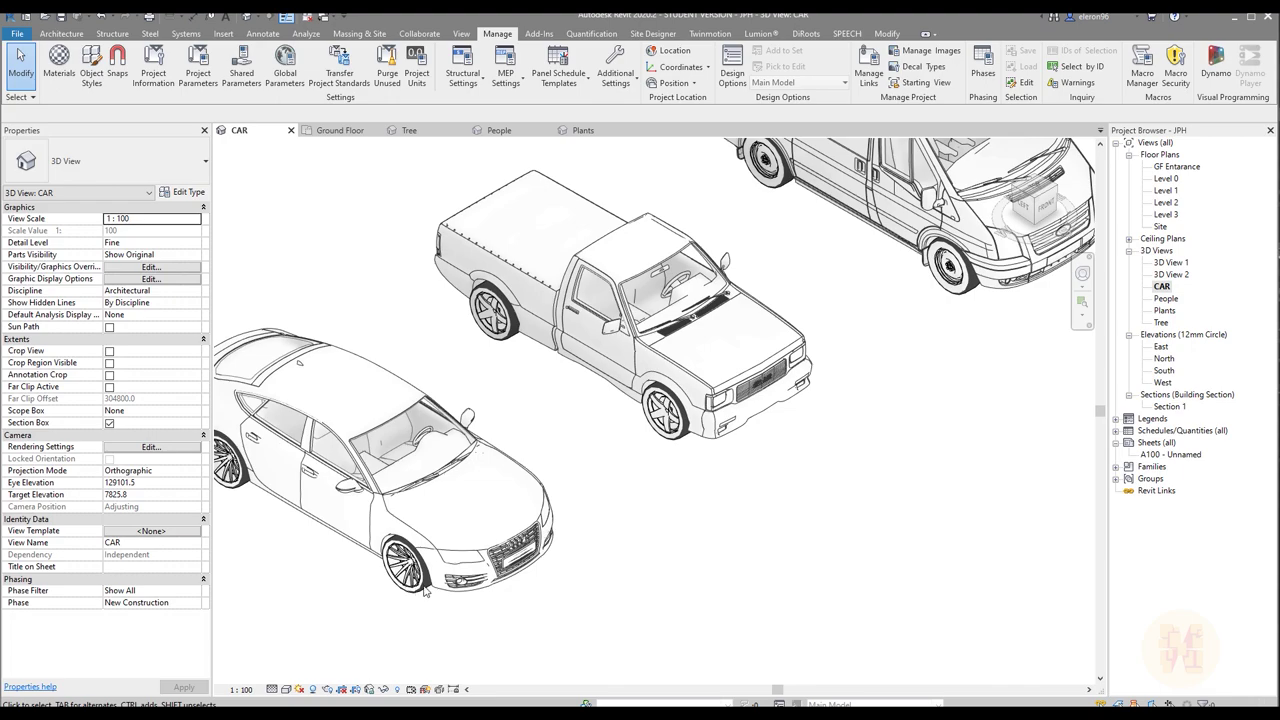
scroll(414, 512, down, 1)
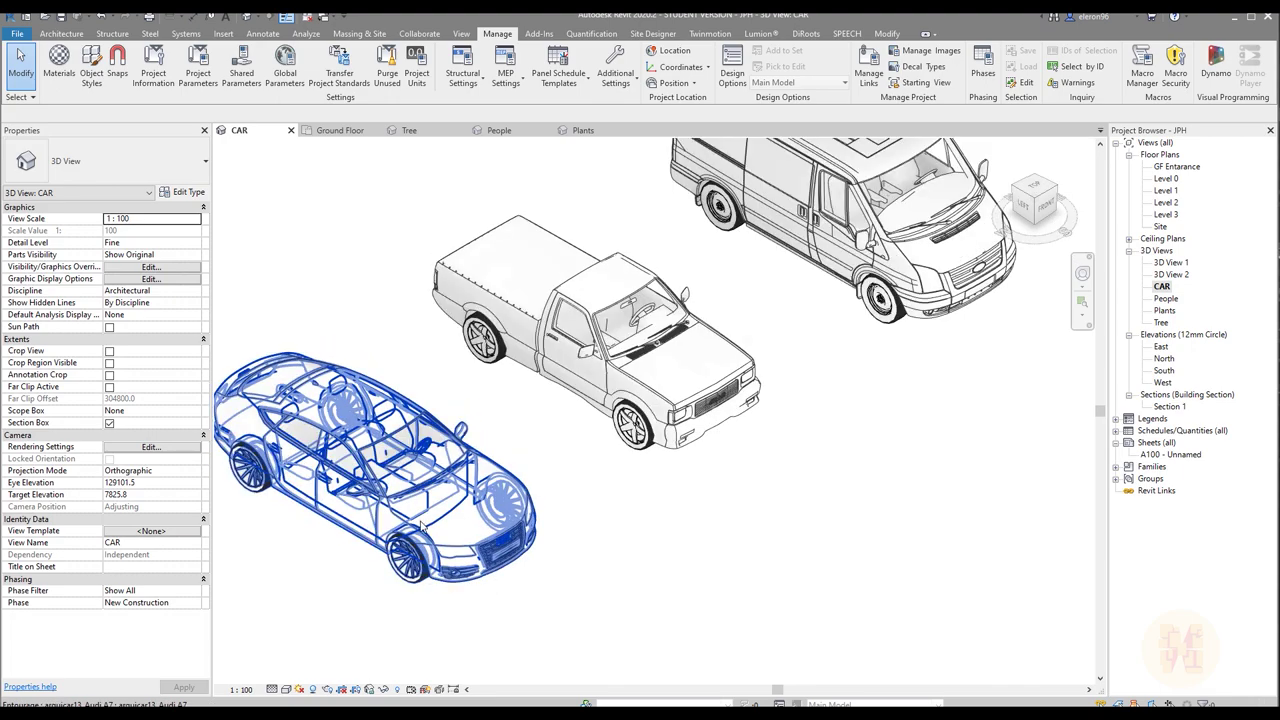
scroll(447, 550, down, 1)
mouse_move(777, 539)
middle_down()
mouse_move(814, 563)
mouse_move(507, 668)
middle_up()
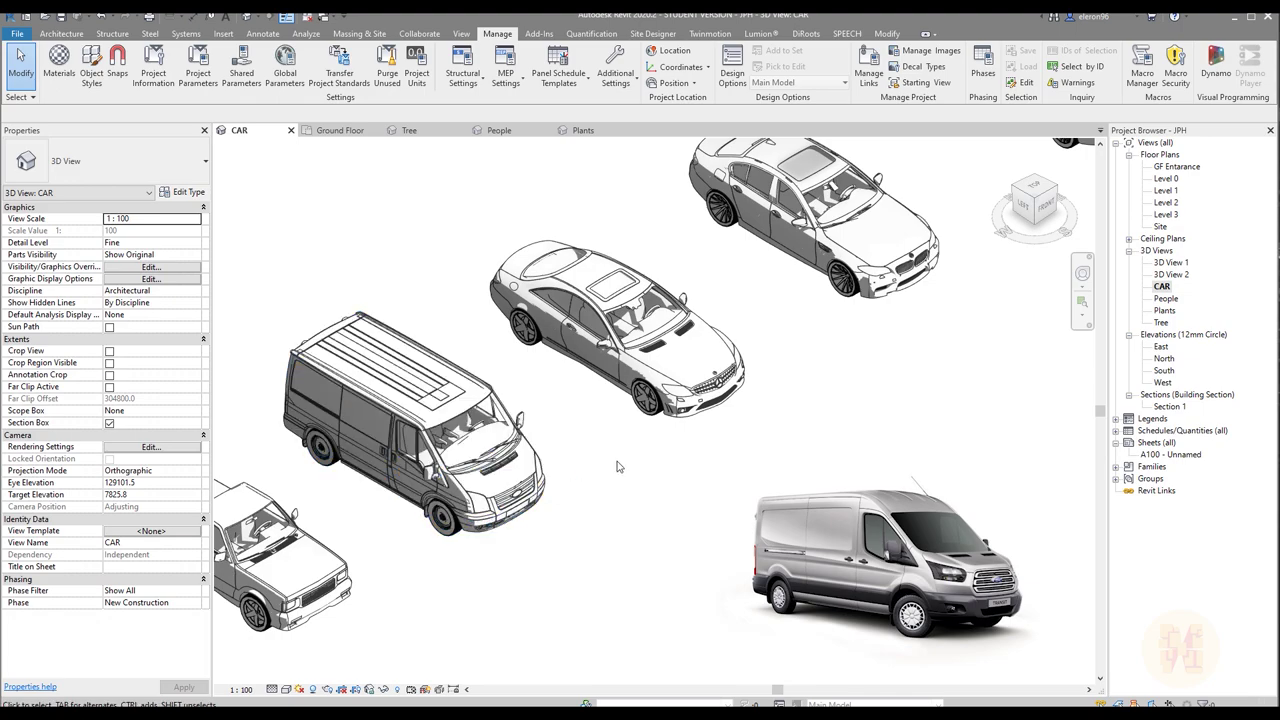
middle_drag(677, 461, 574, 523)
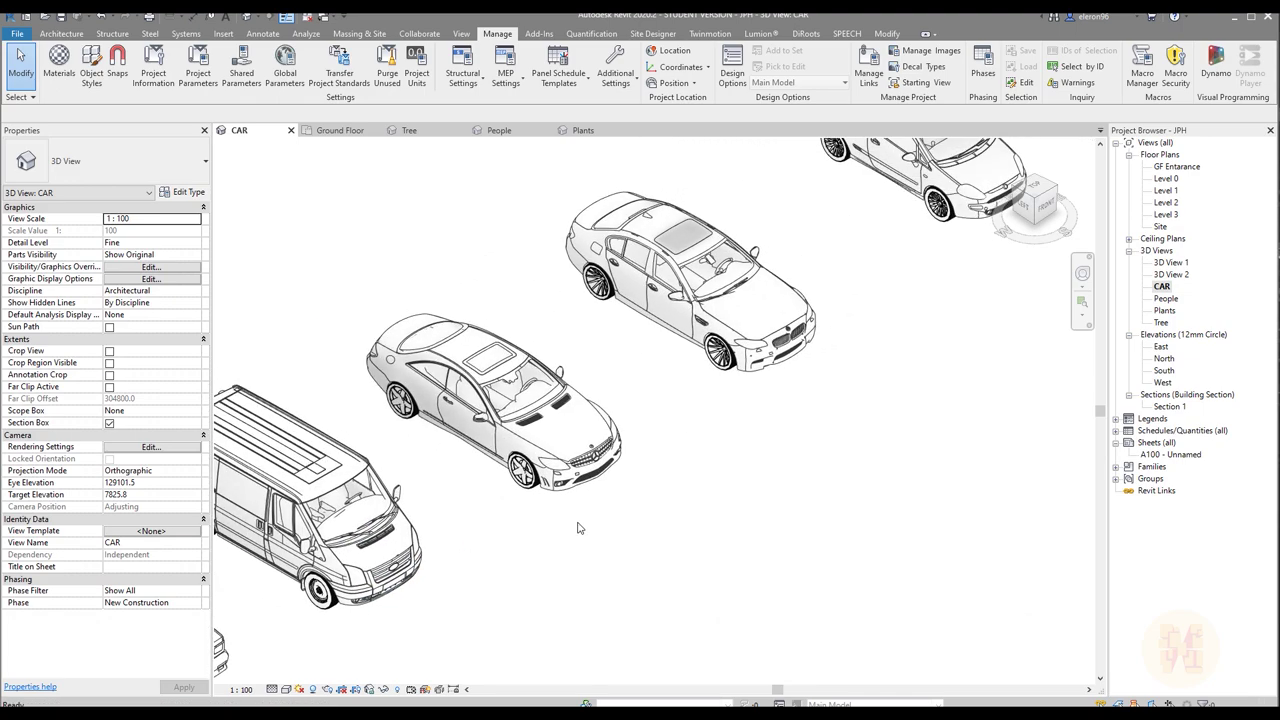
middle_drag(846, 430, 558, 543)
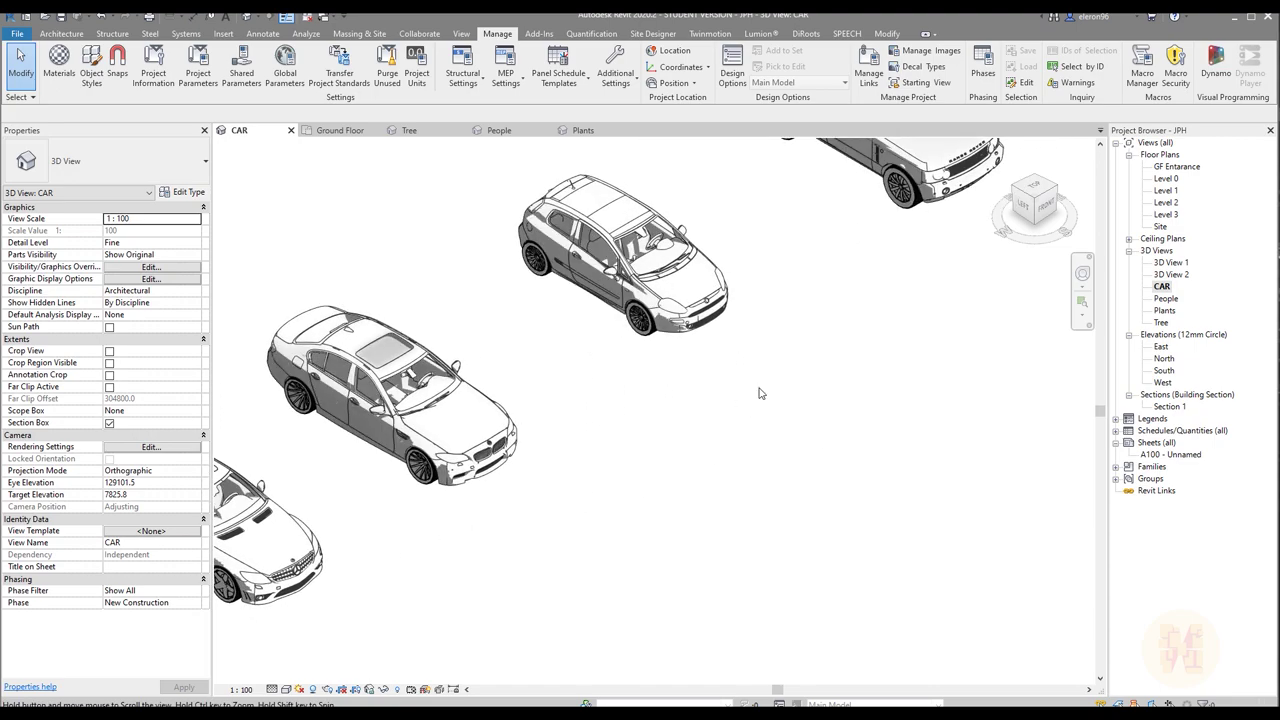
scroll(822, 372, down, 3)
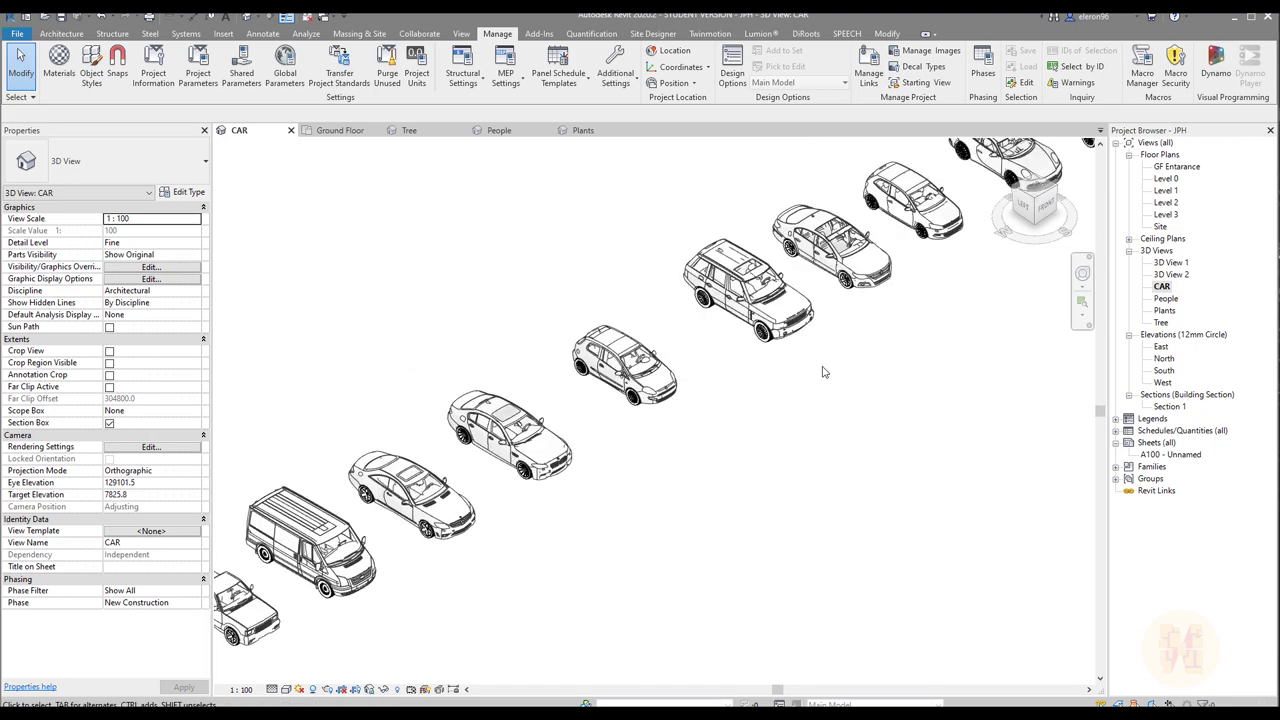
Switch the CAR view to the Realistic visual style and pan along the car row
click(287, 689)
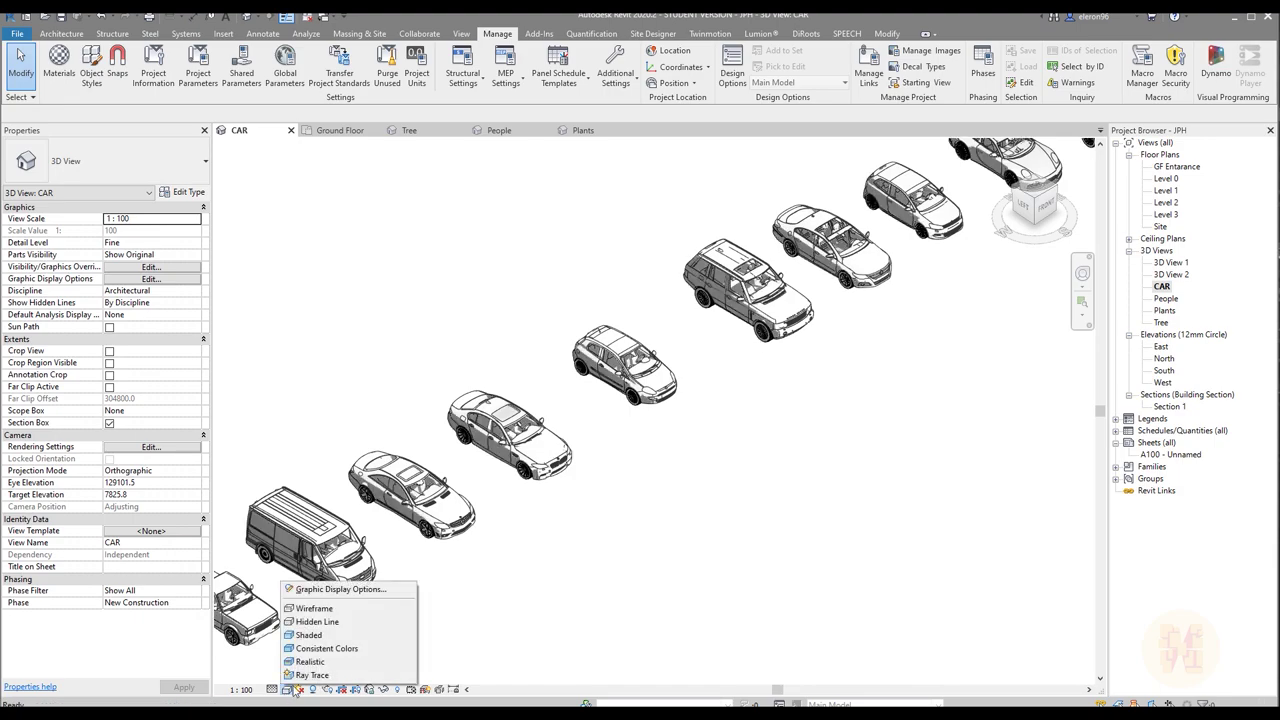
click(311, 663)
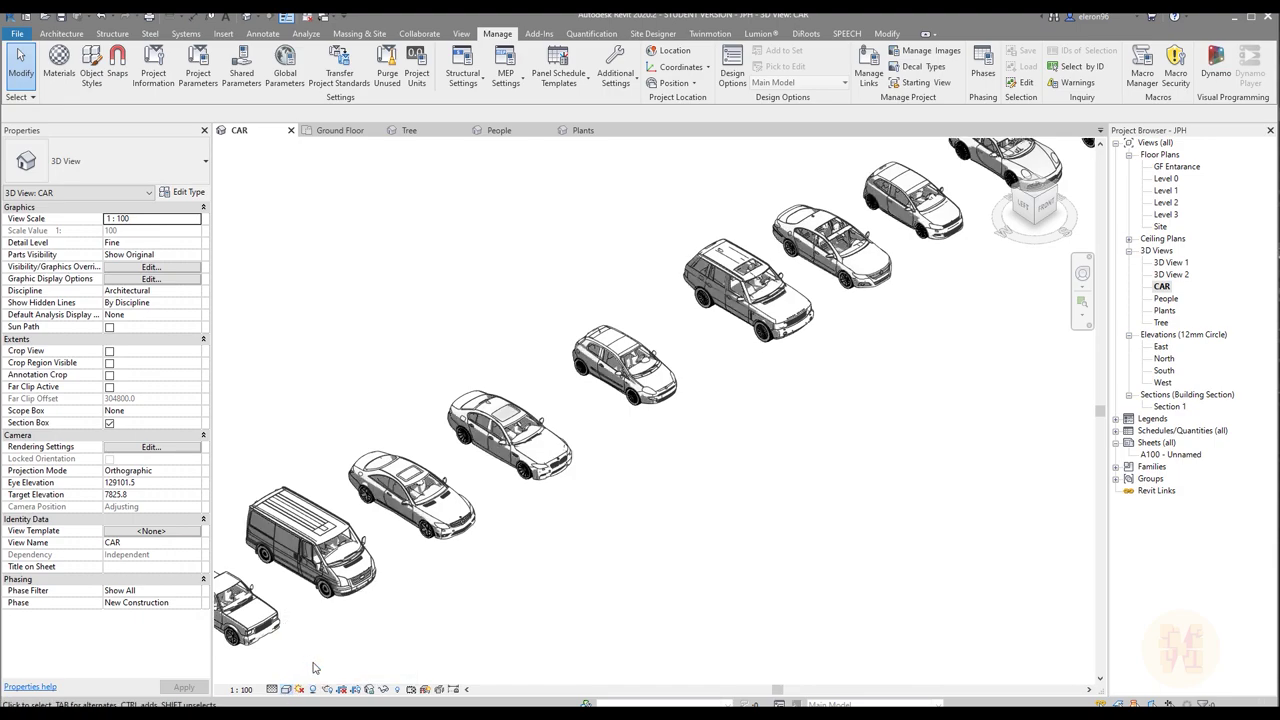
scroll(507, 485, up, 5)
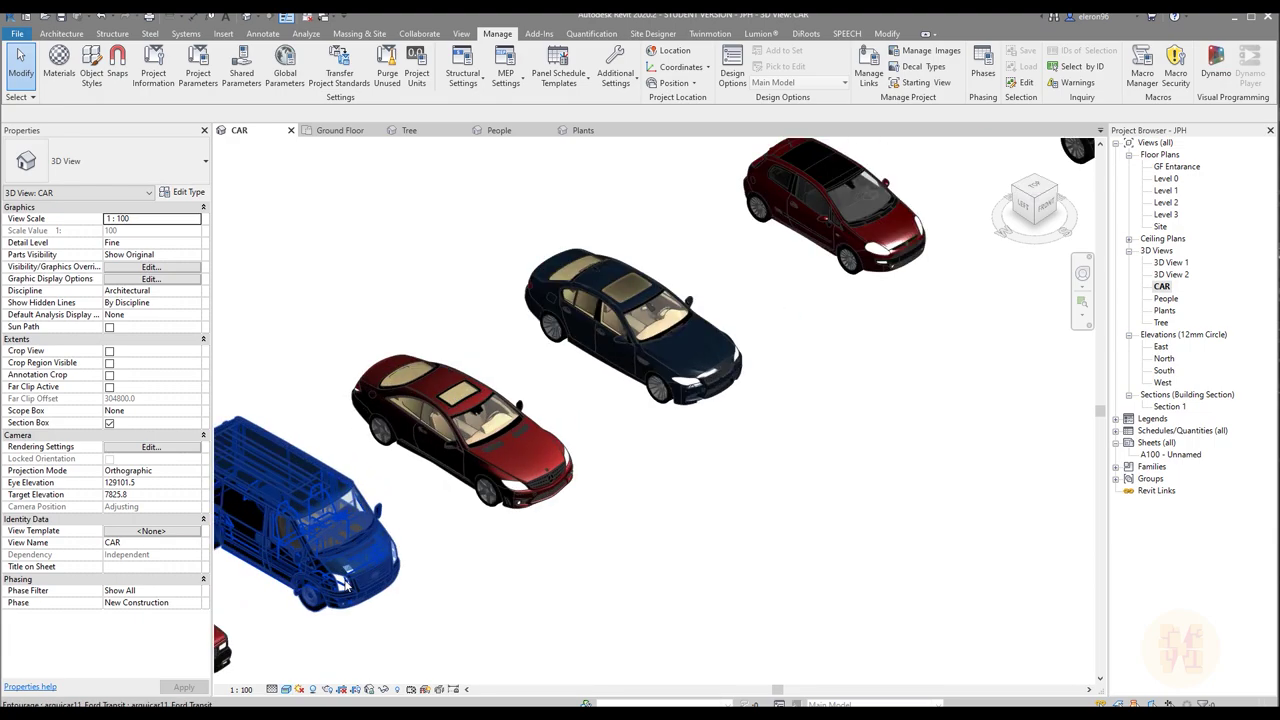
mouse_move(695, 537)
middle_down()
mouse_move(829, 466)
mouse_move(997, 329)
mouse_move(1012, 248)
middle_up()
mouse_move(634, 509)
middle_down()
mouse_move(679, 500)
mouse_move(437, 634)
middle_up()
middle_drag(790, 380, 741, 470)
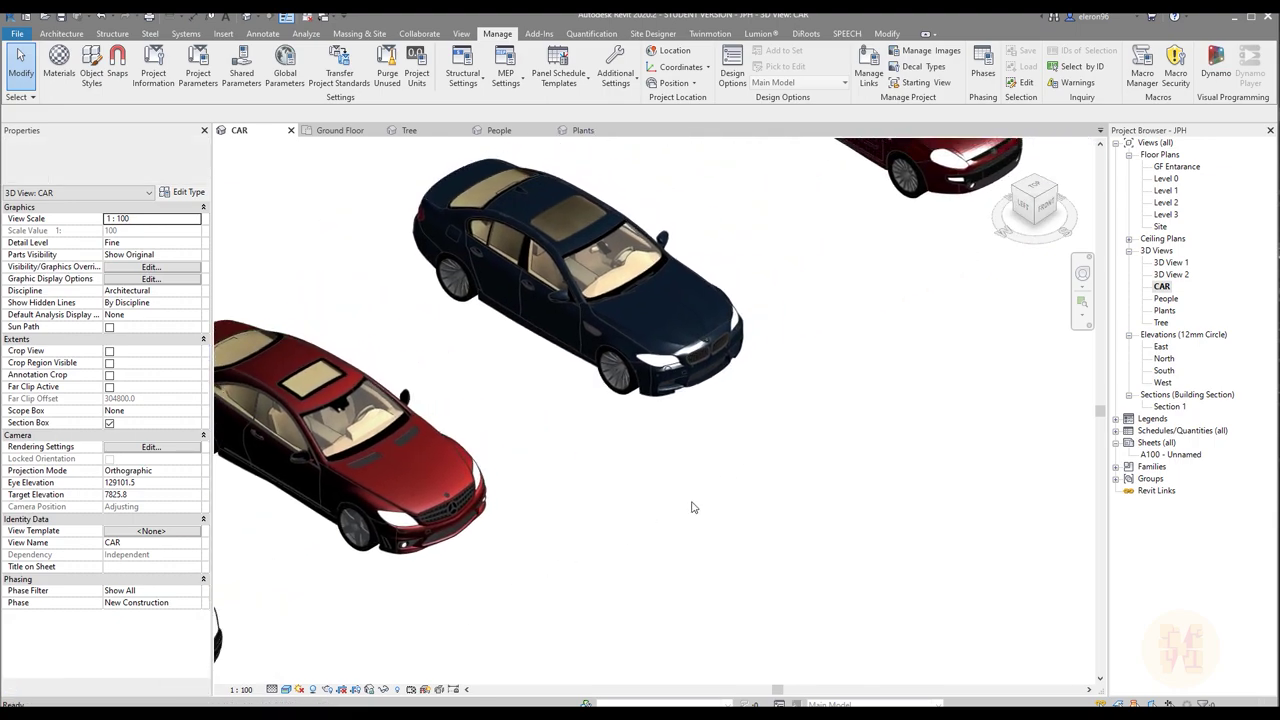
middle_drag(685, 514, 505, 650)
middle_drag(827, 405, 516, 625)
middle_drag(767, 479, 511, 609)
middle_drag(647, 549, 491, 626)
Zoom in and select the blue Volkswagen Polo hatchback
scroll(588, 548, down, 2)
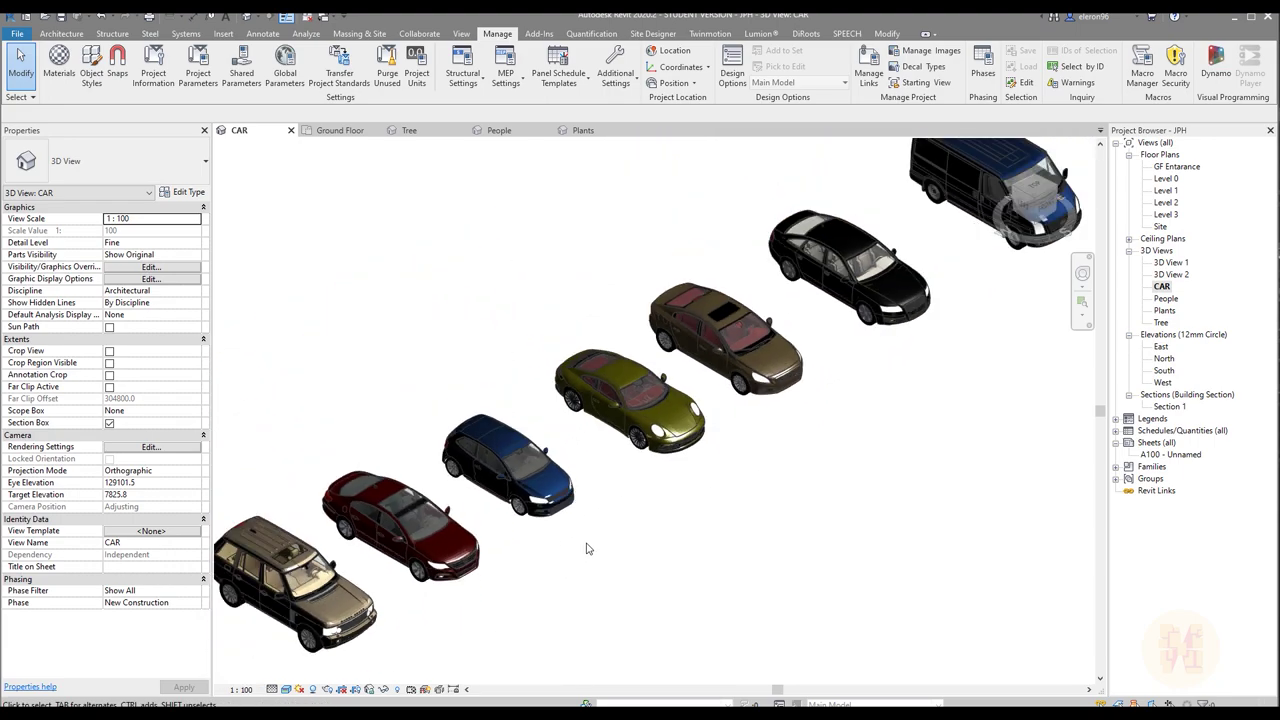
scroll(579, 556, down, 2)
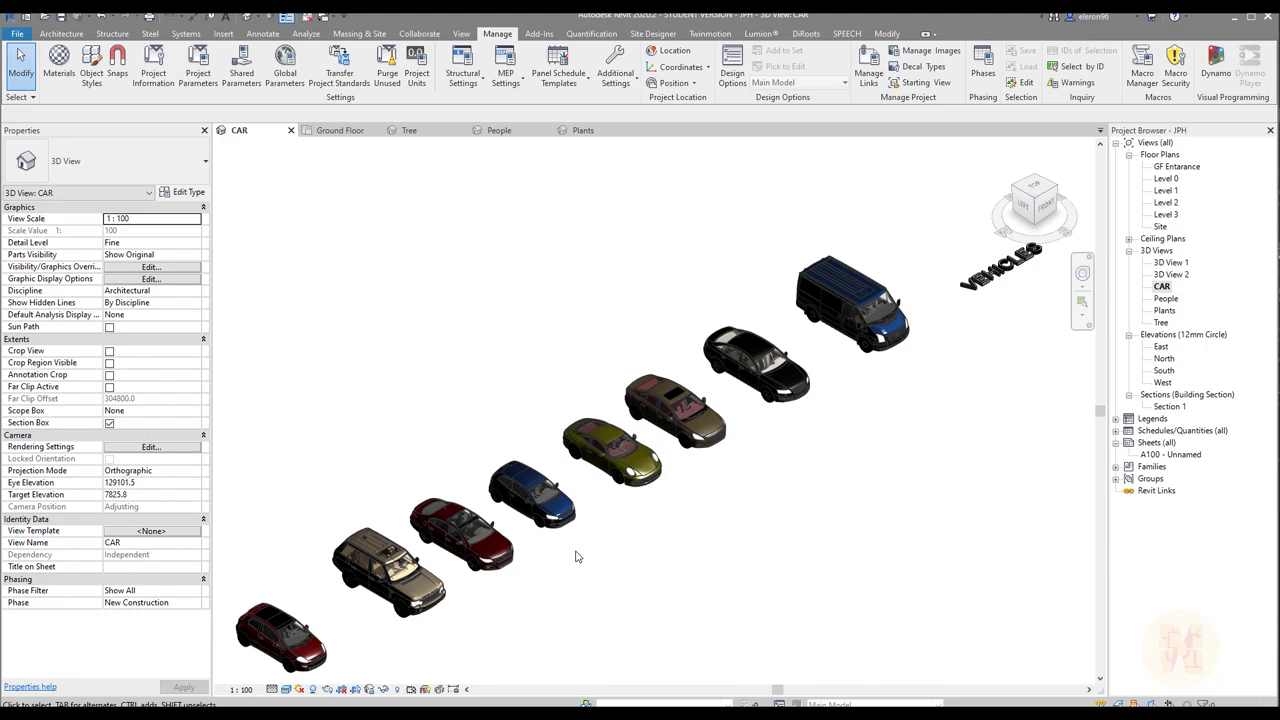
scroll(576, 556, up, 2)
scroll(576, 556, up, 2)
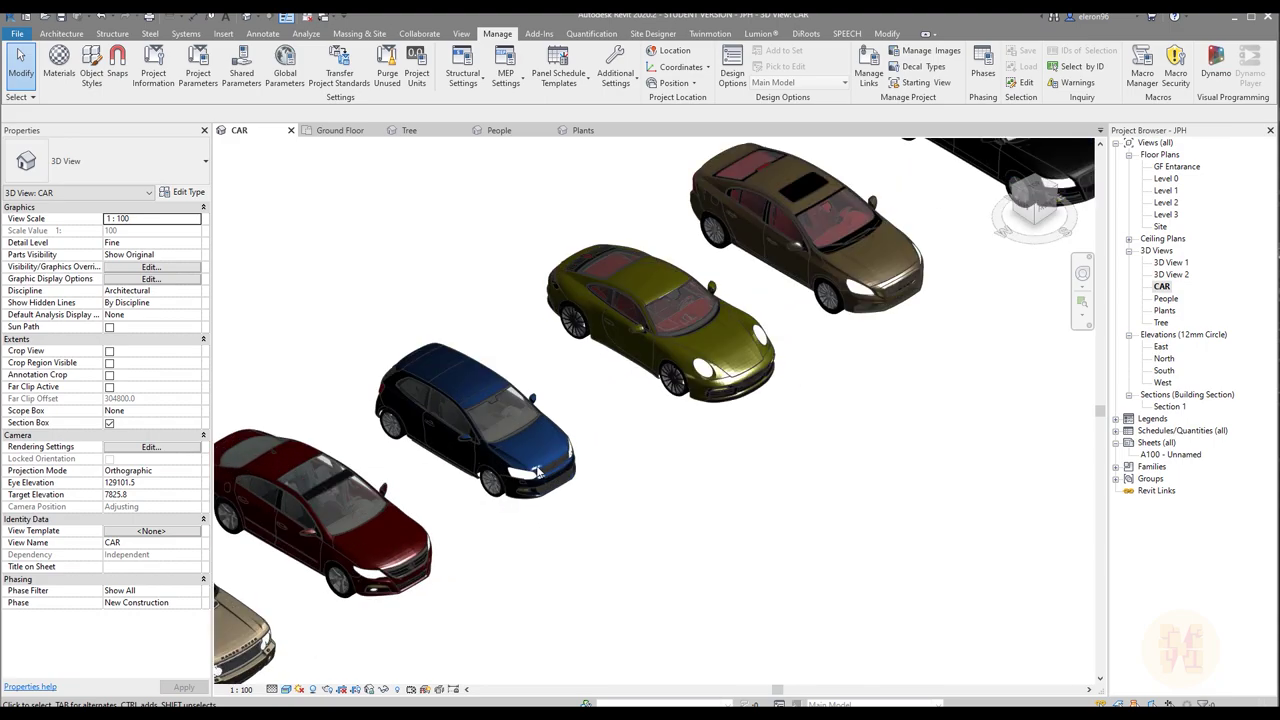
click(537, 472)
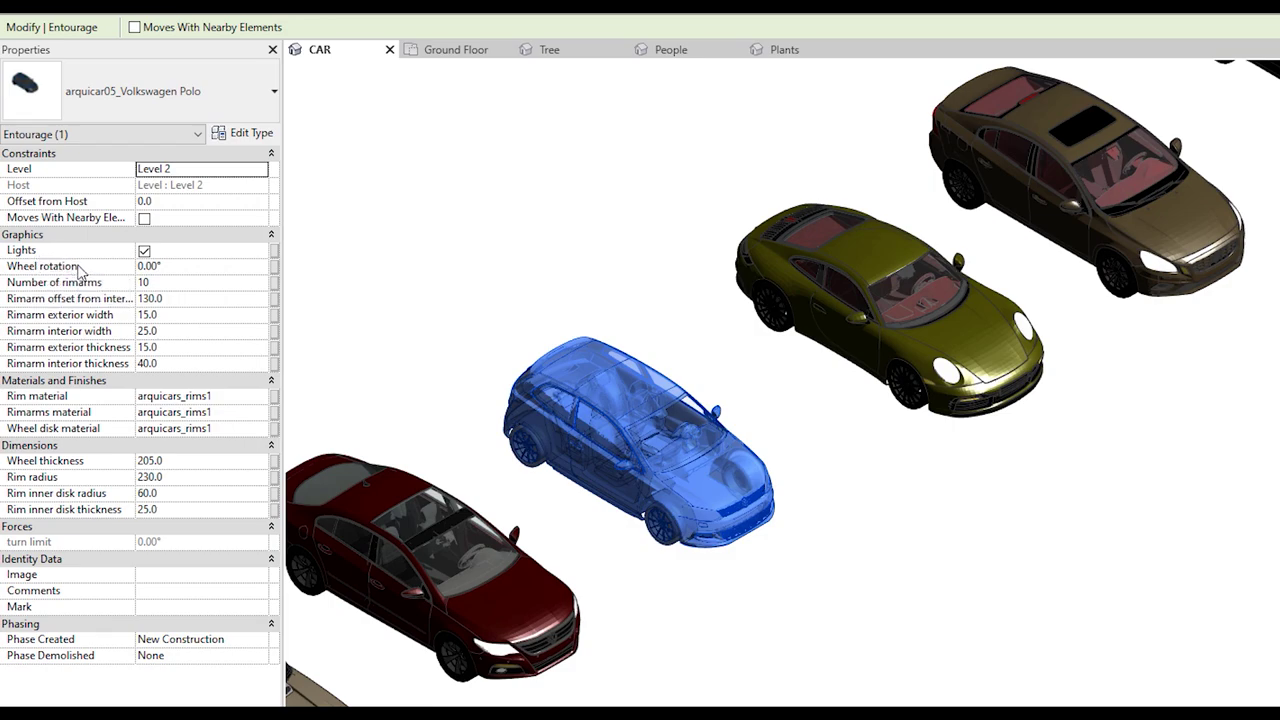
click(182, 270)
text(30)
key(Return)
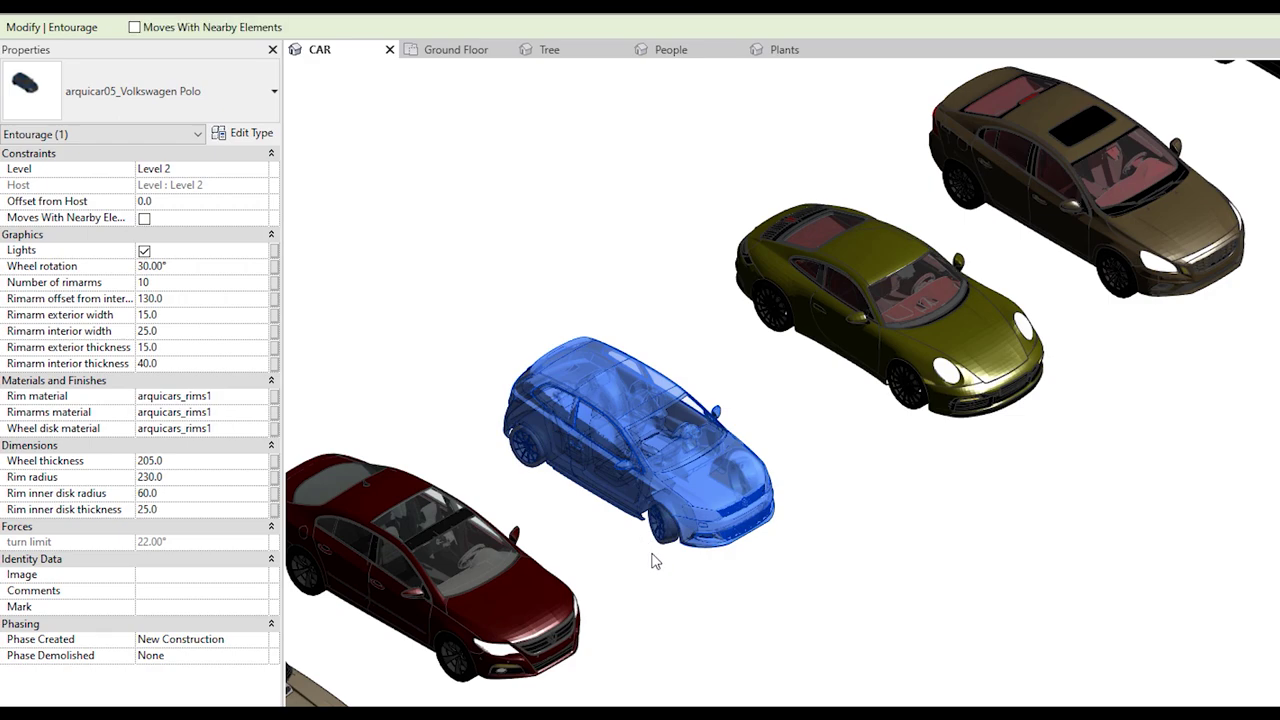
scroll(650, 561, up, 5)
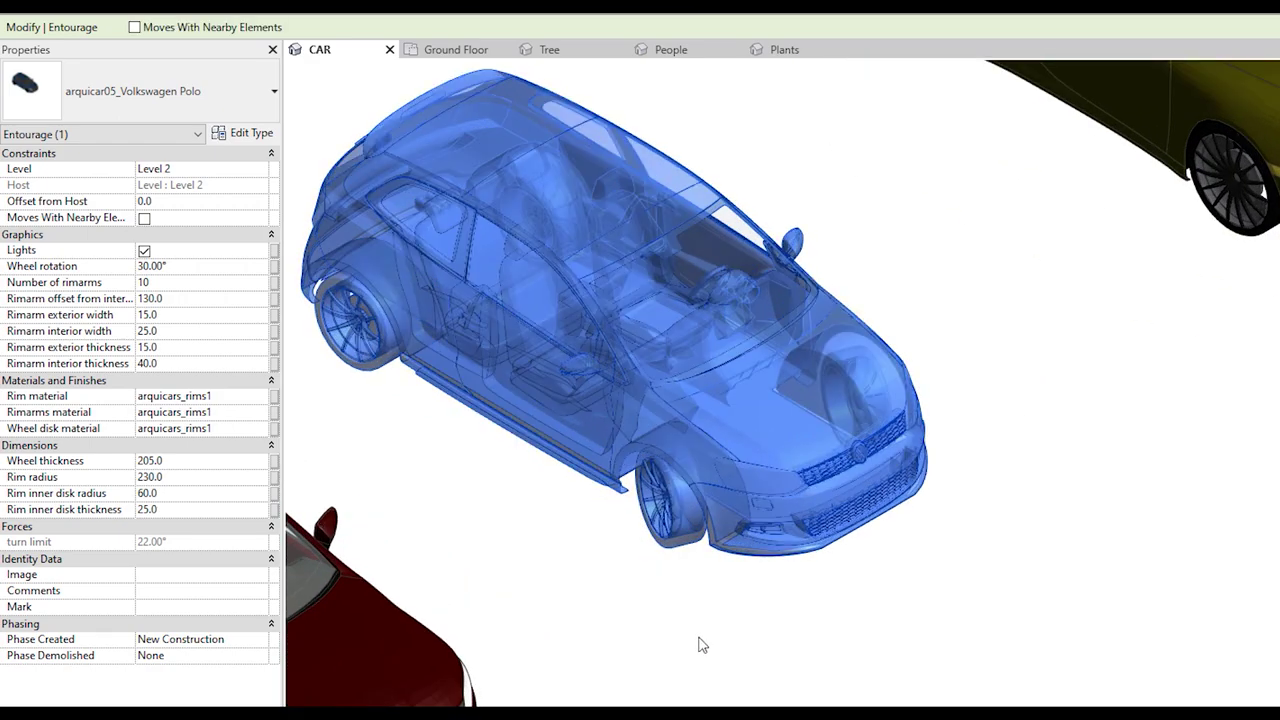
click(700, 645)
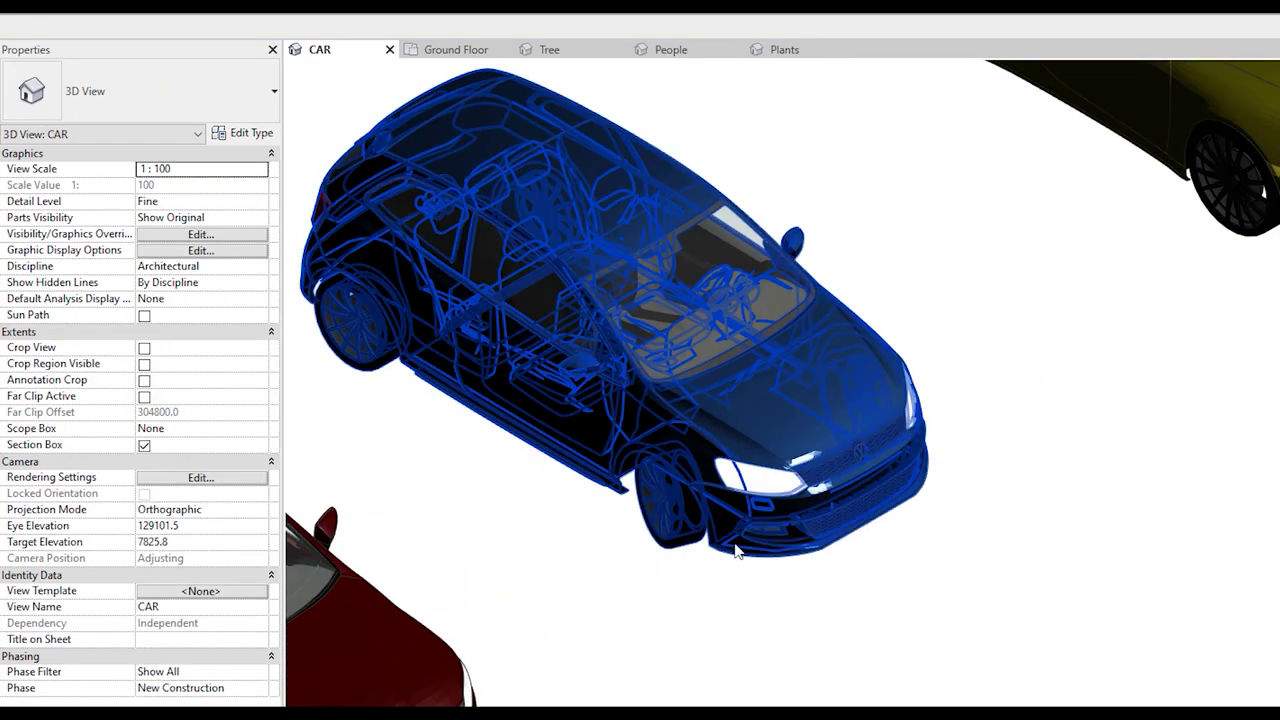
click(730, 542)
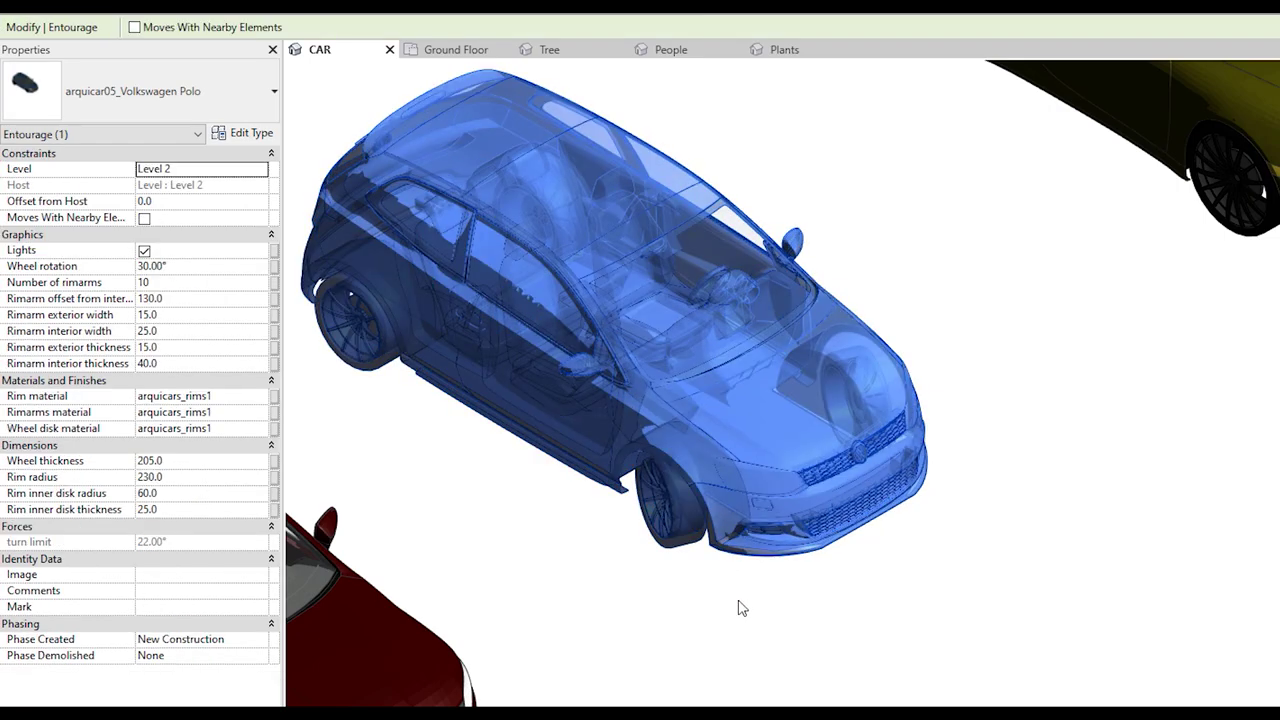
click(852, 612)
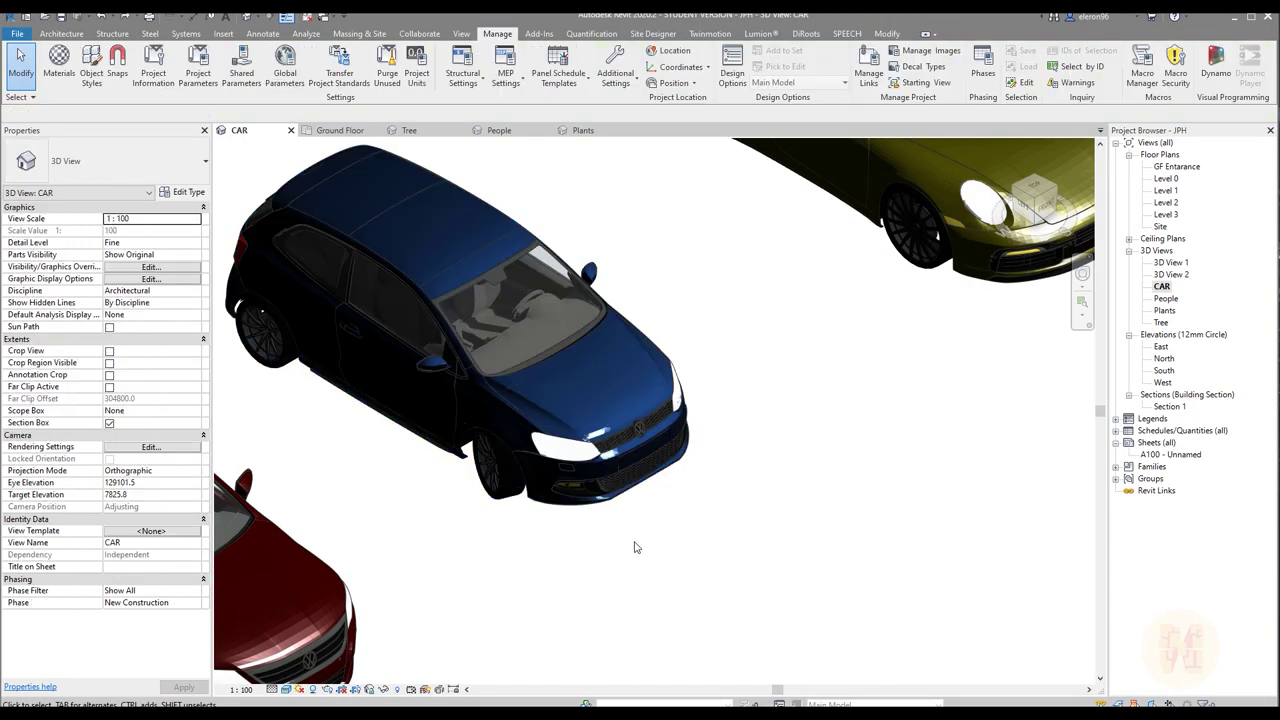
Switch the visual style to Hidden Line and select the Volkswagen Polo
click(286, 689)
click(320, 622)
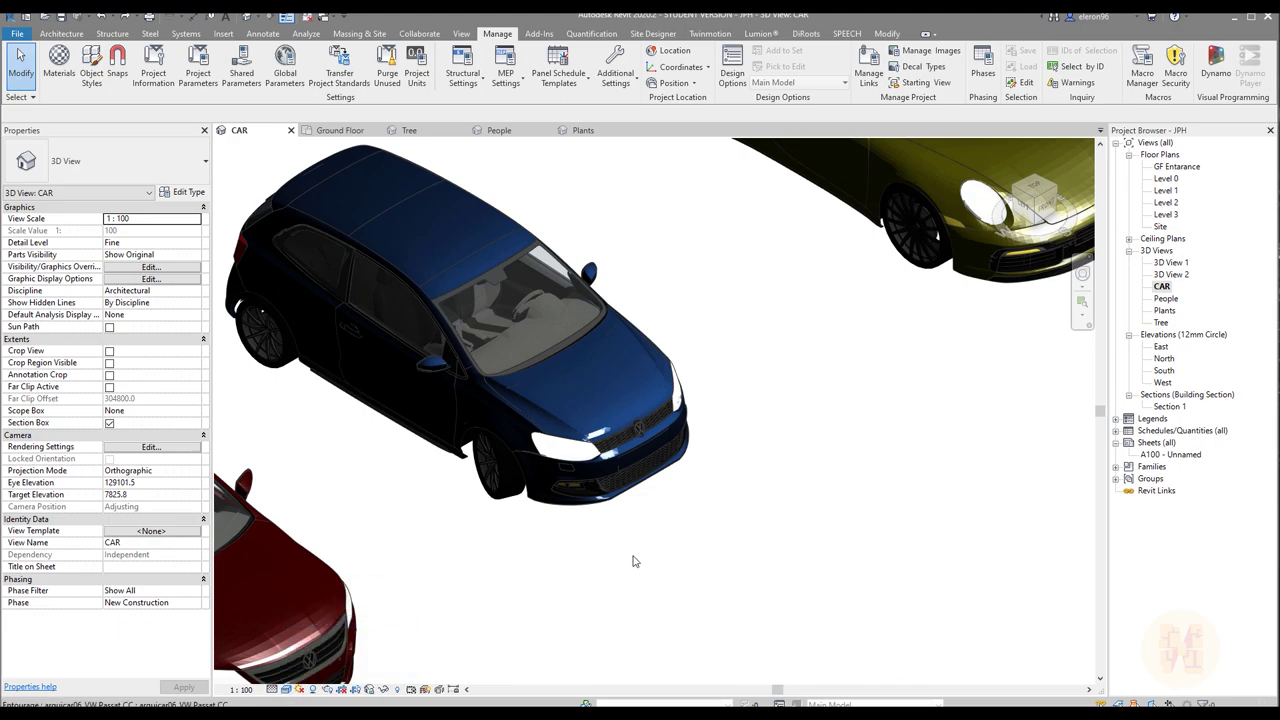
middle_drag(409, 513, 476, 522)
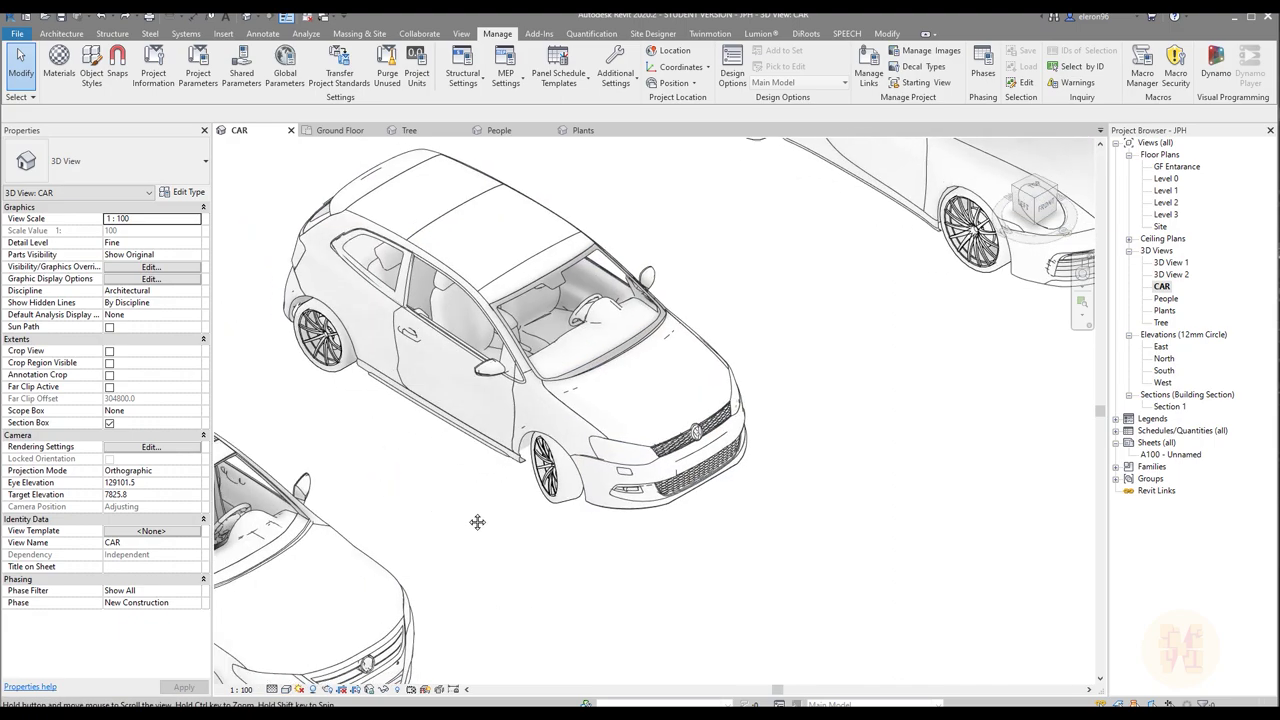
click(518, 395)
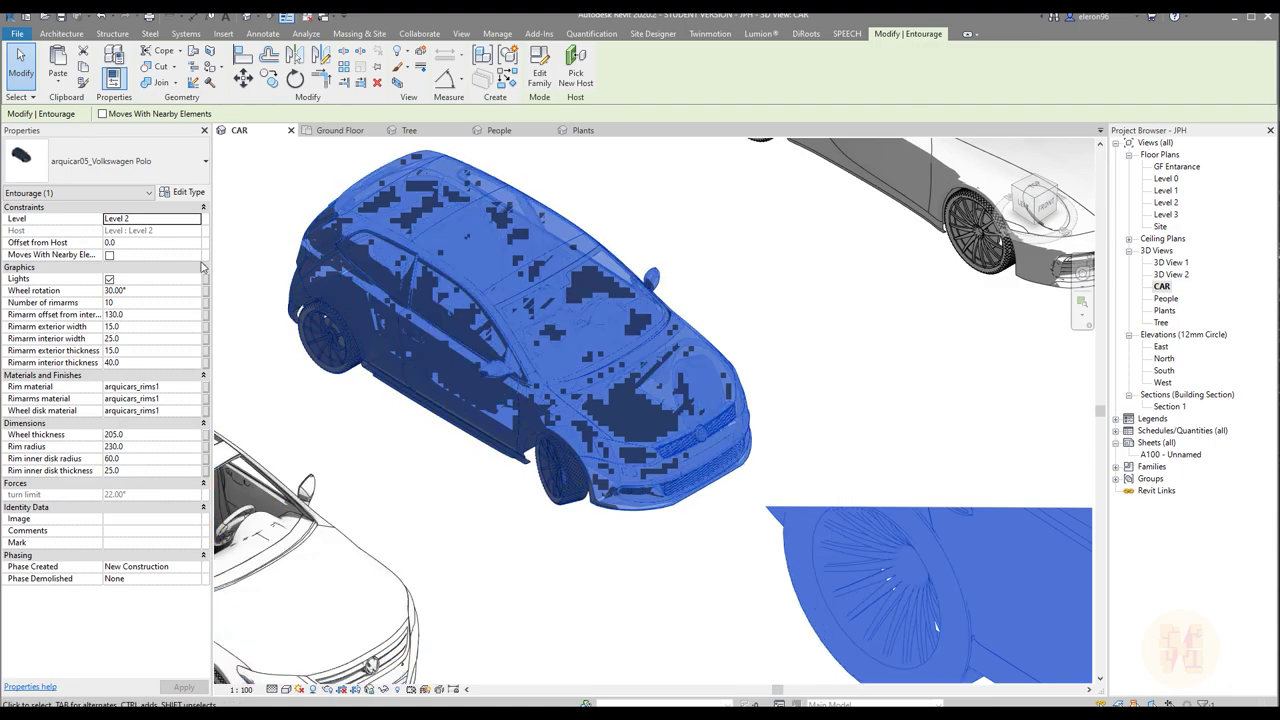
Review the Polo's Type Properties, then close the dialog
click(183, 192)
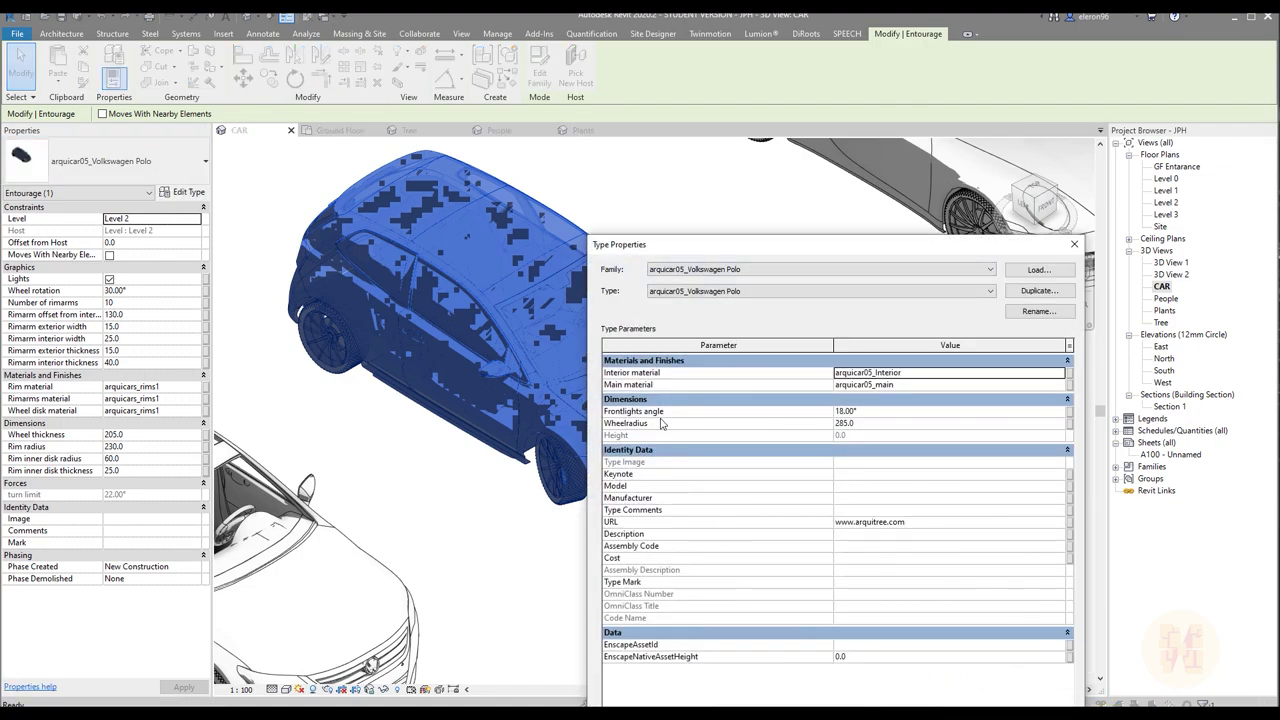
drag(761, 246, 386, 163)
click(699, 159)
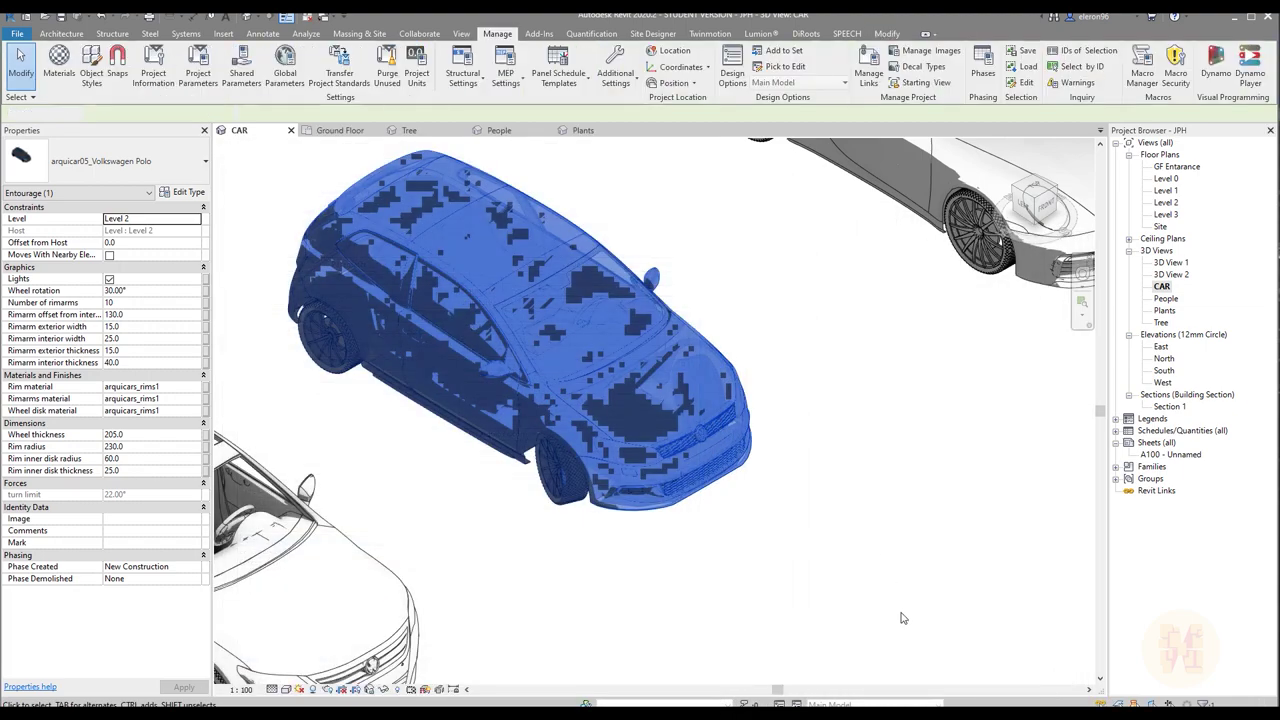
Zoom out and open the Tree 3D view from the Project Browser
scroll(587, 553, down, 4)
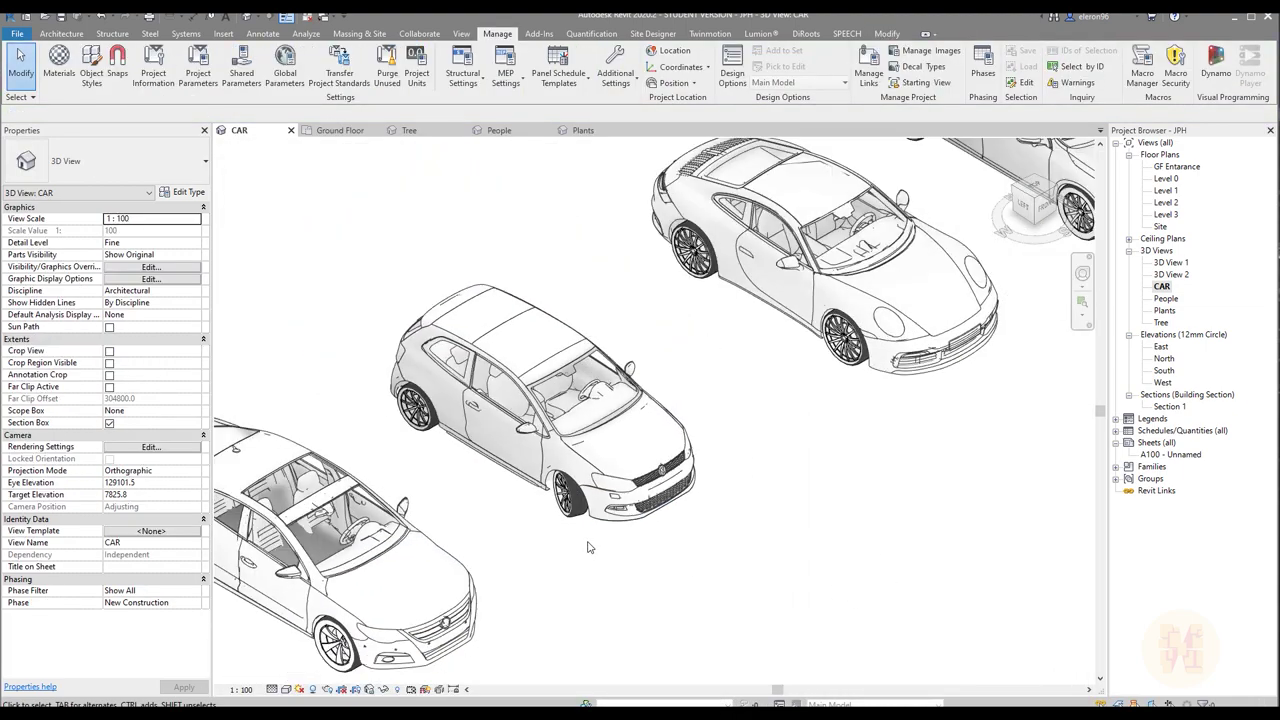
middle_drag(623, 586, 624, 583)
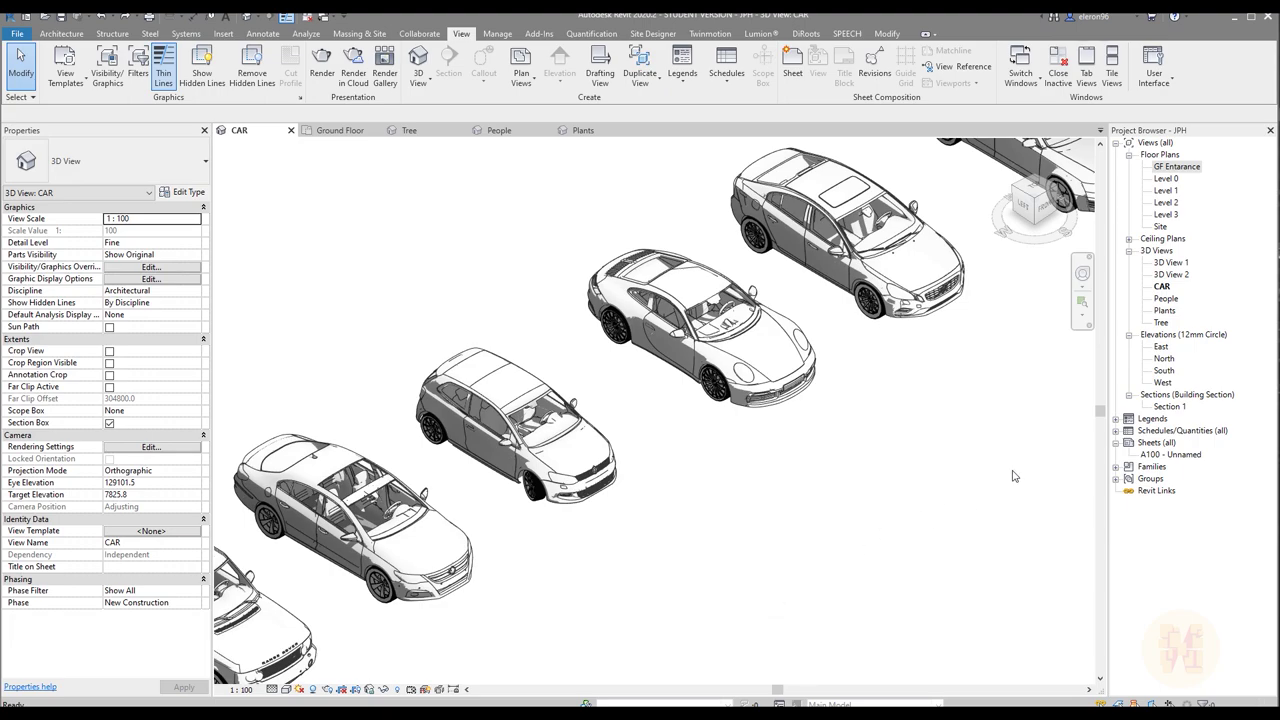
double_click(1161, 321)
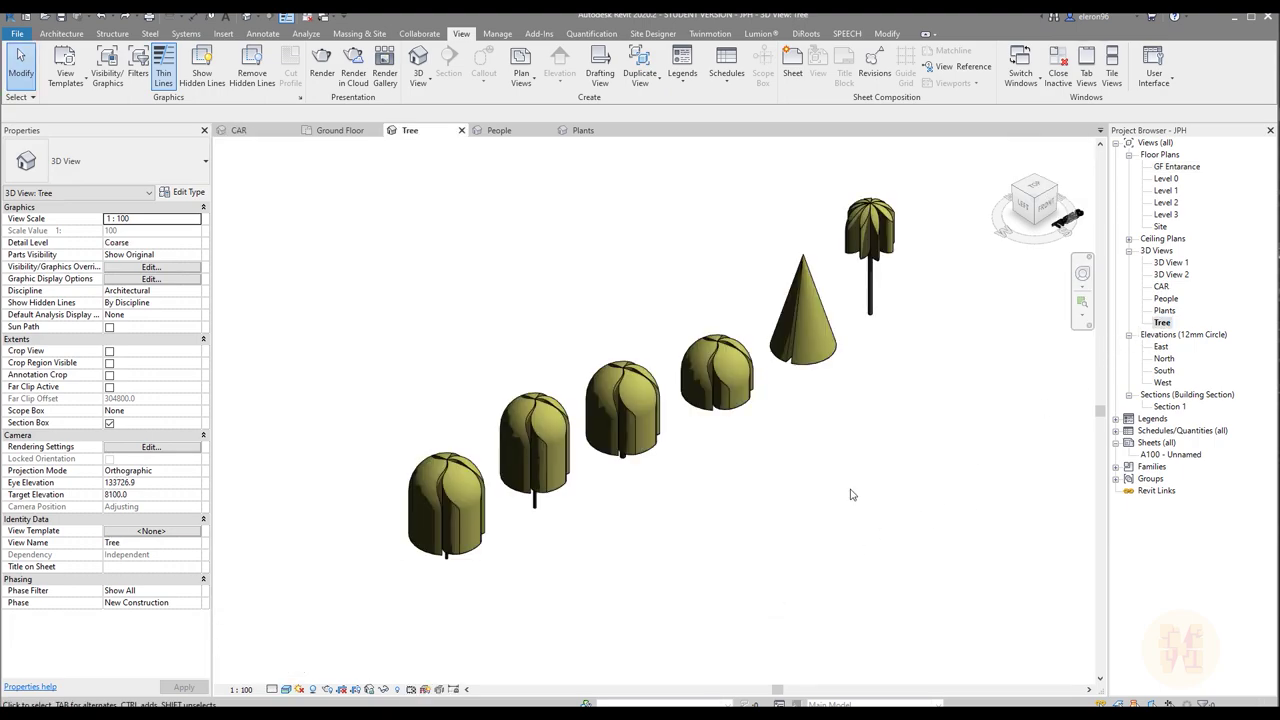
Set the Tree view to Fine detail and zoom in on a tree's trunk
scroll(840, 497, up, 3)
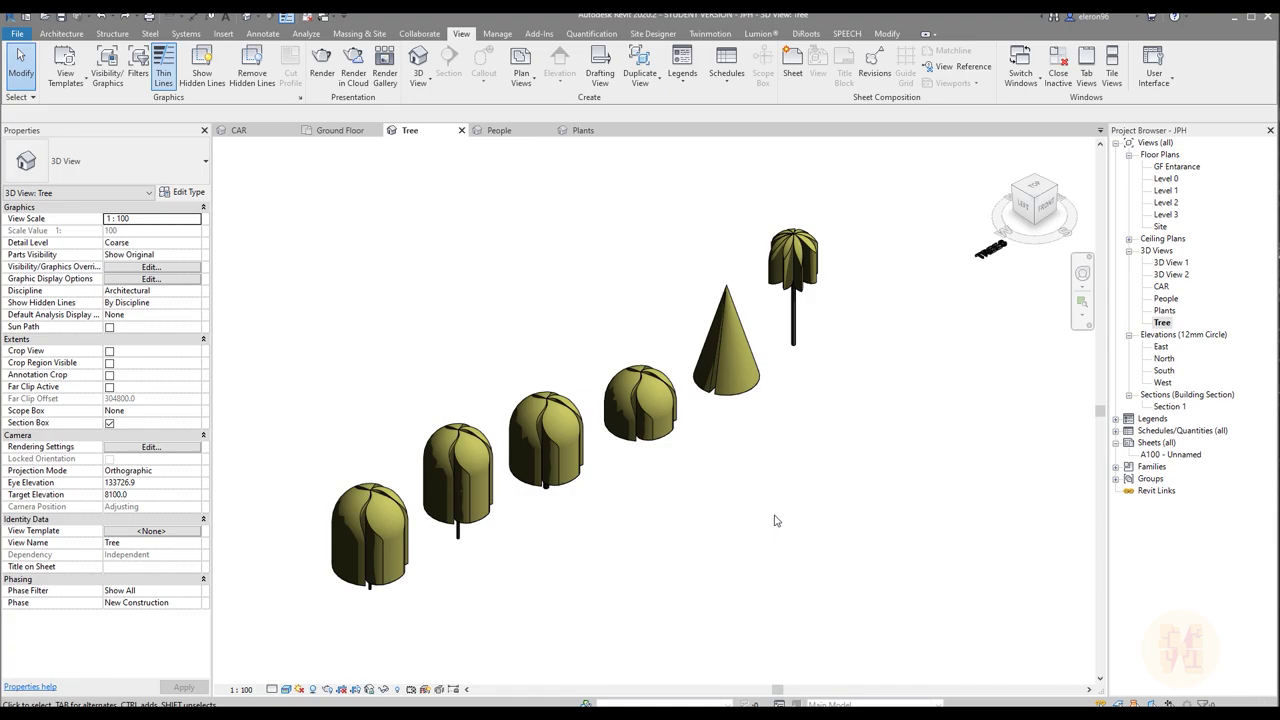
click(276, 689)
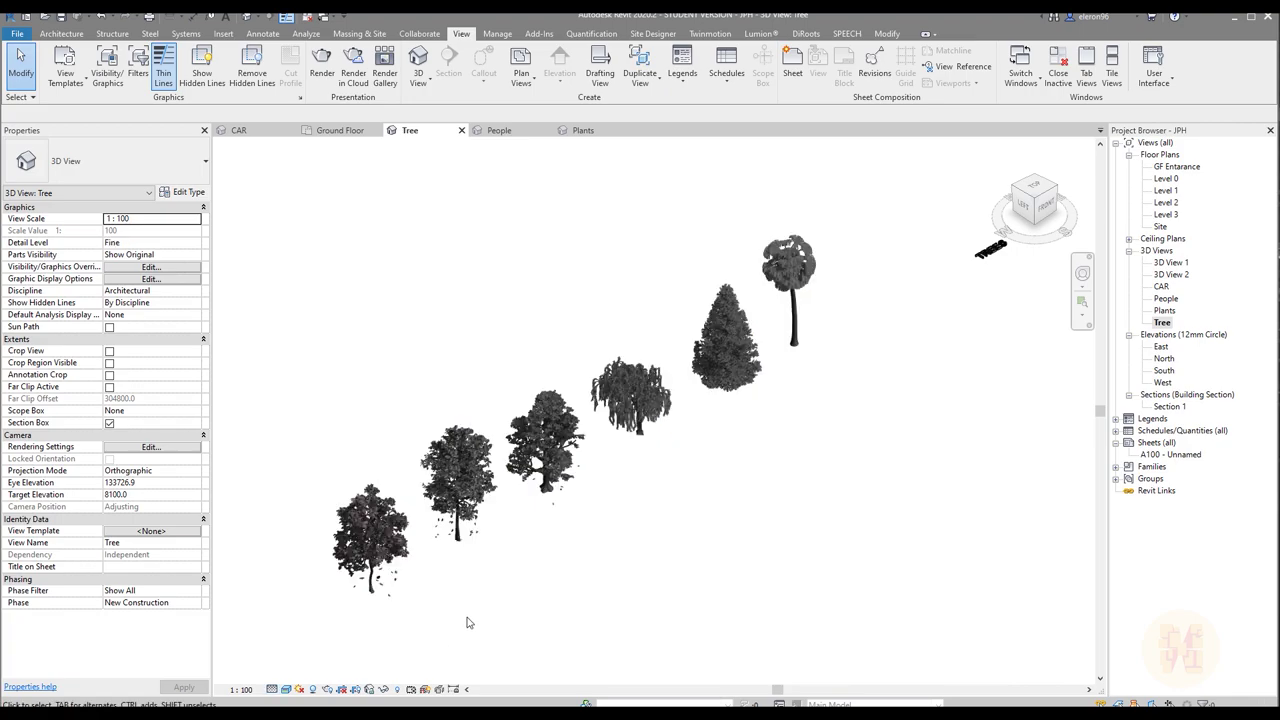
middle_drag(569, 603, 414, 508)
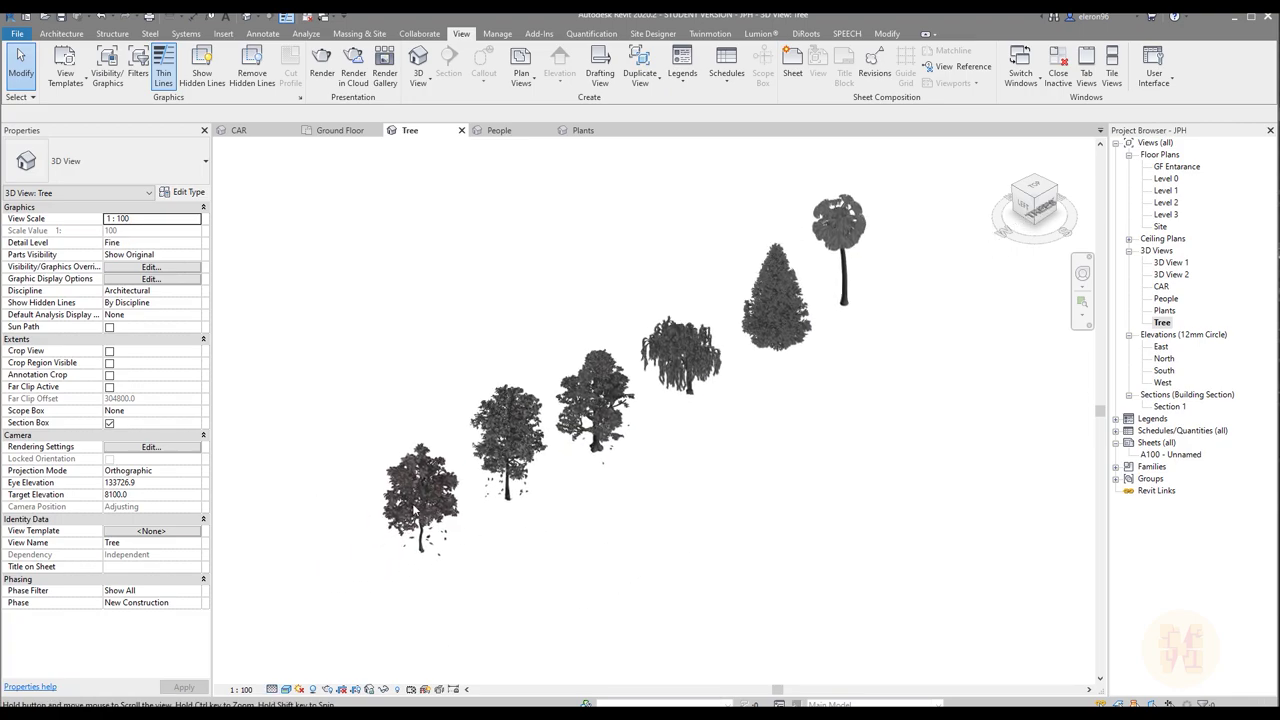
scroll(414, 508, up, 6)
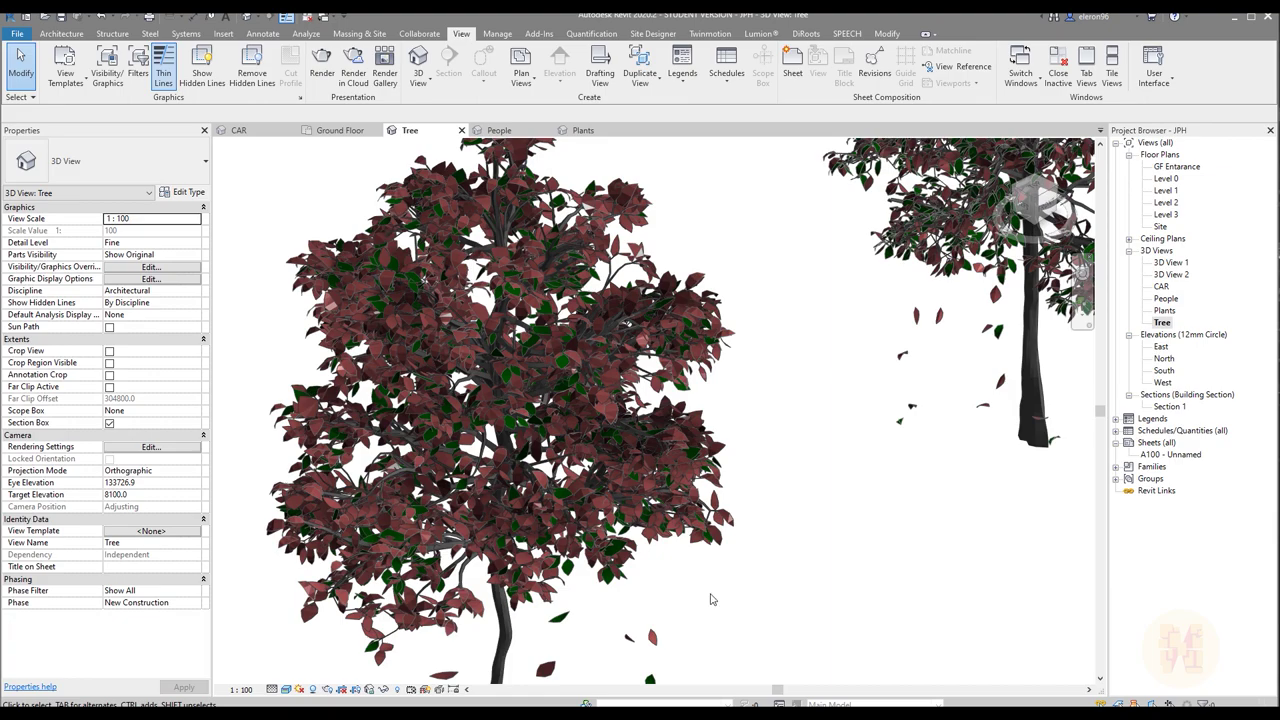
middle_drag(703, 586, 472, 604)
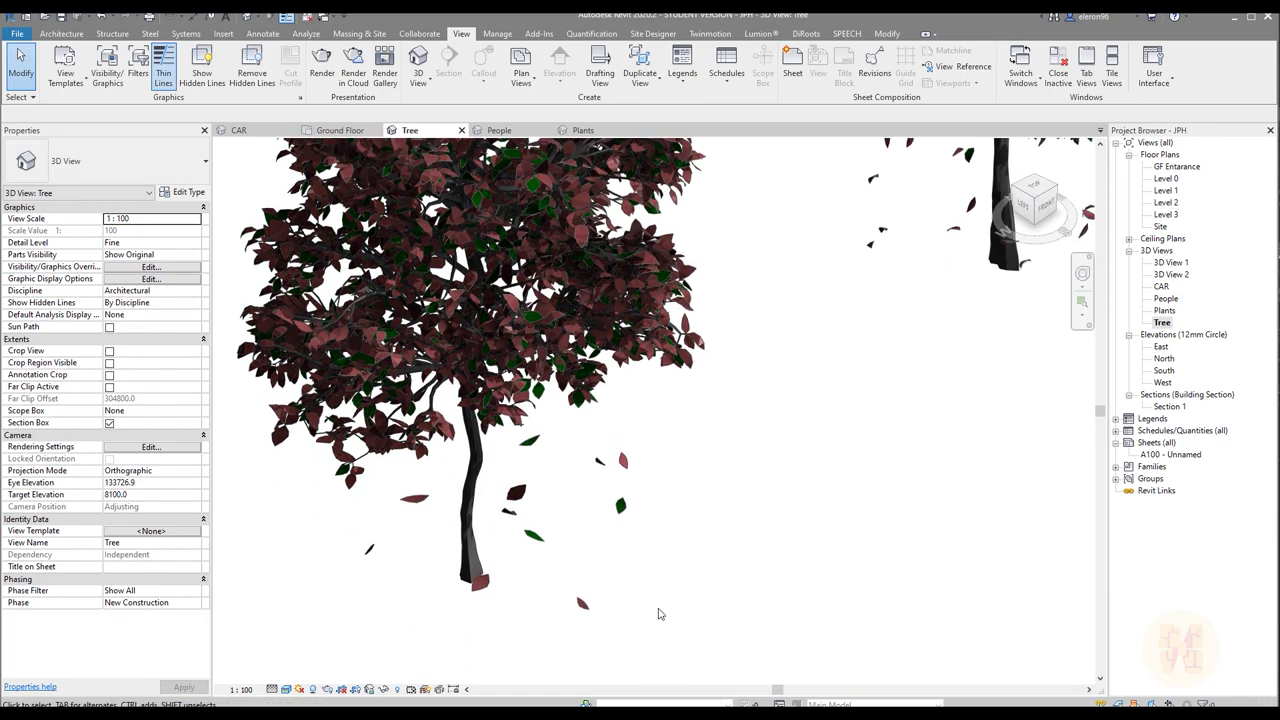
scroll(360, 660, down, 3)
Switch the Tree view to Medium detail and shift the tree row left
click(272, 690)
click(295, 663)
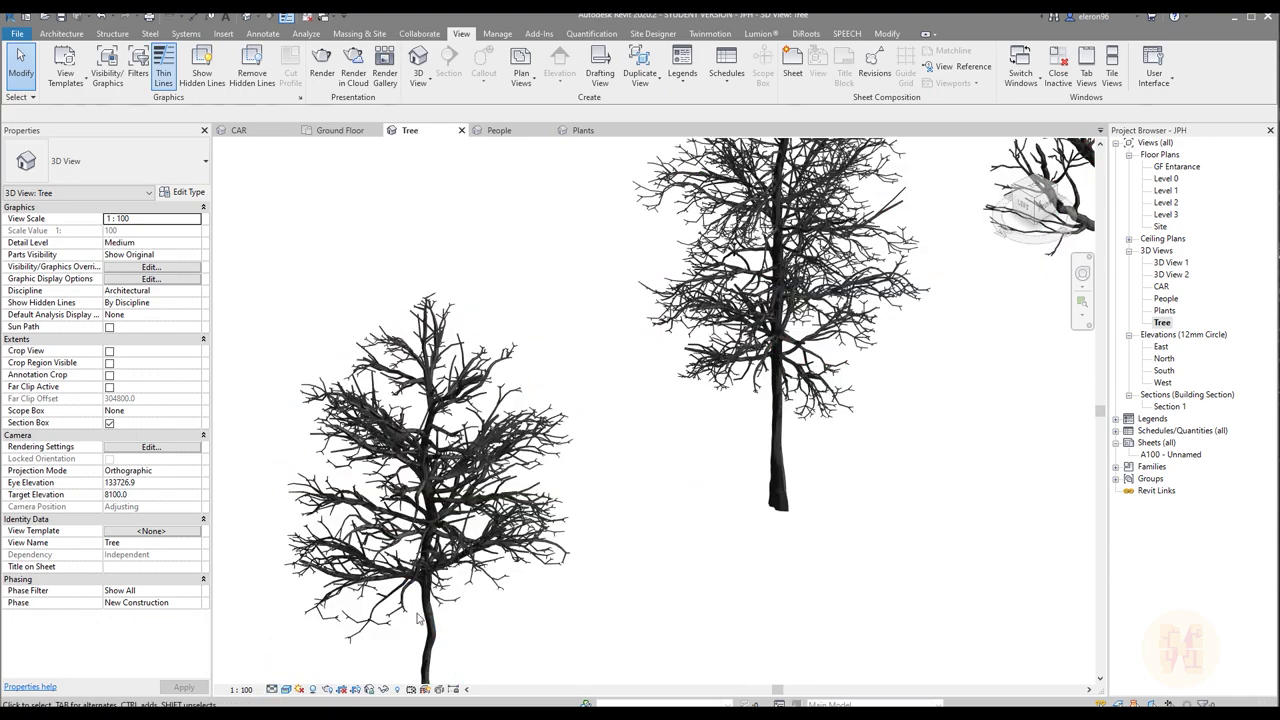
scroll(640, 583, down, 2)
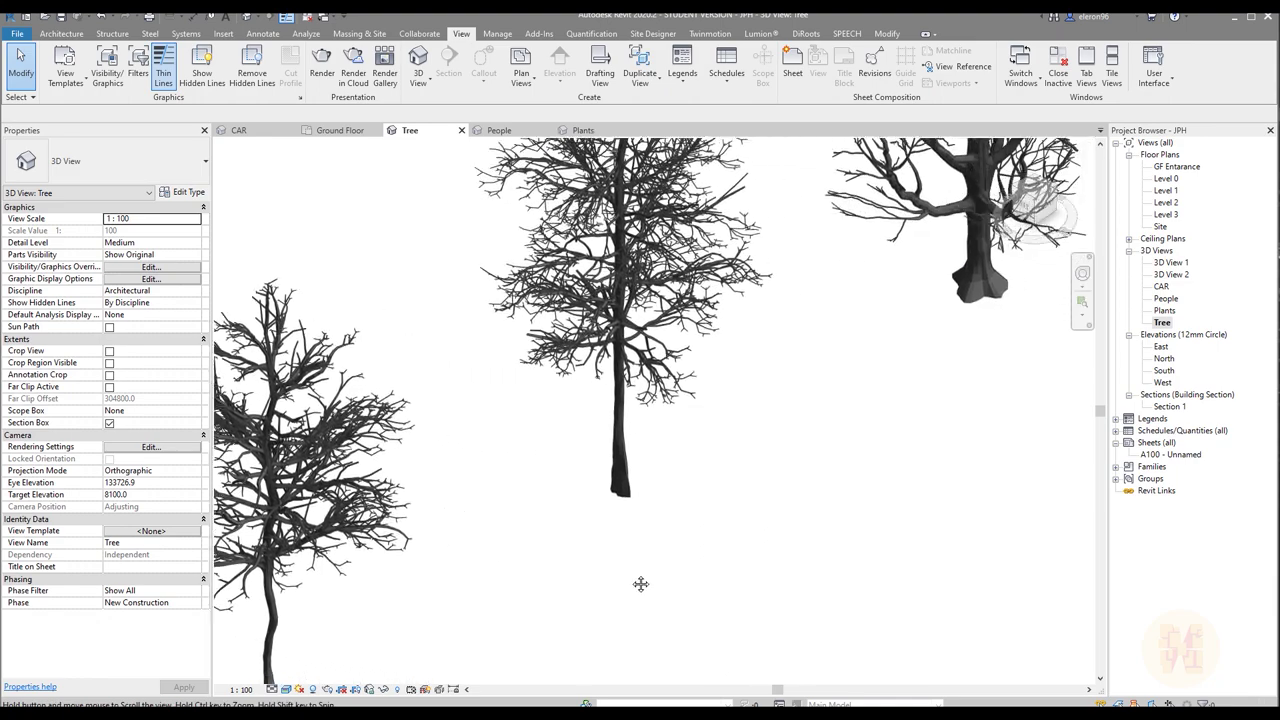
scroll(596, 584, down, 2)
middle_drag(772, 564, 681, 565)
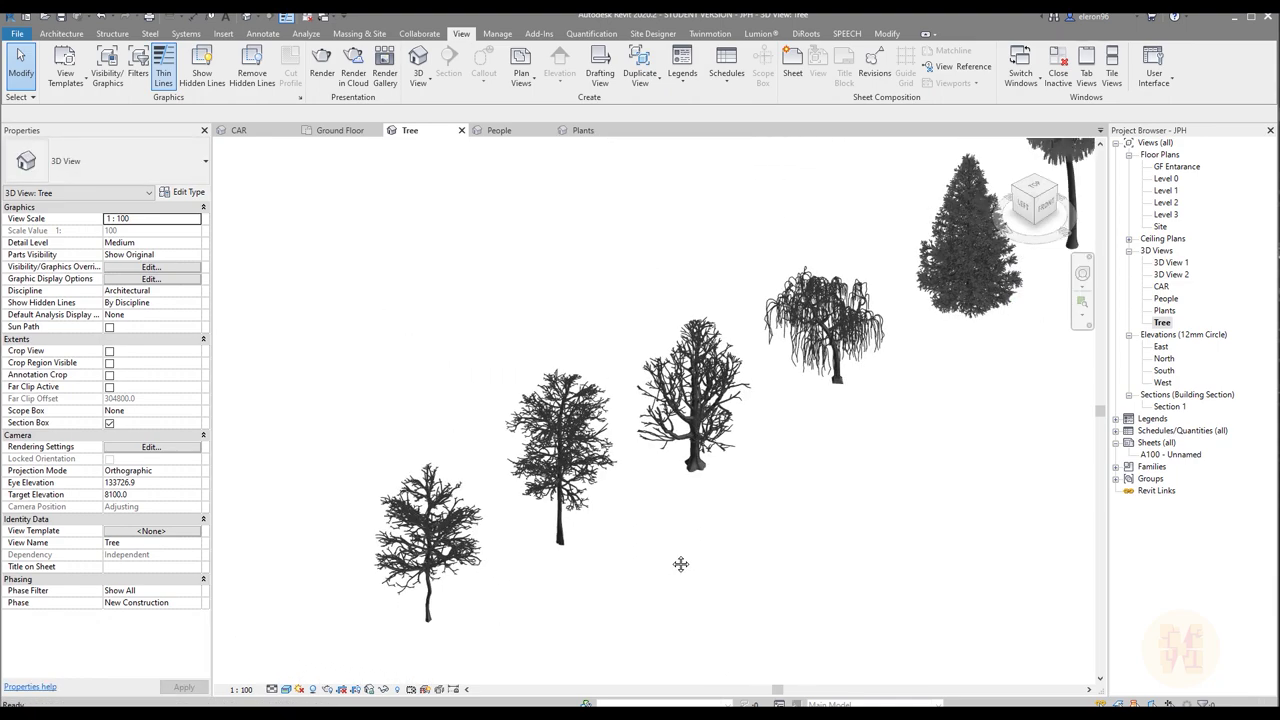
middle_drag(811, 526, 743, 550)
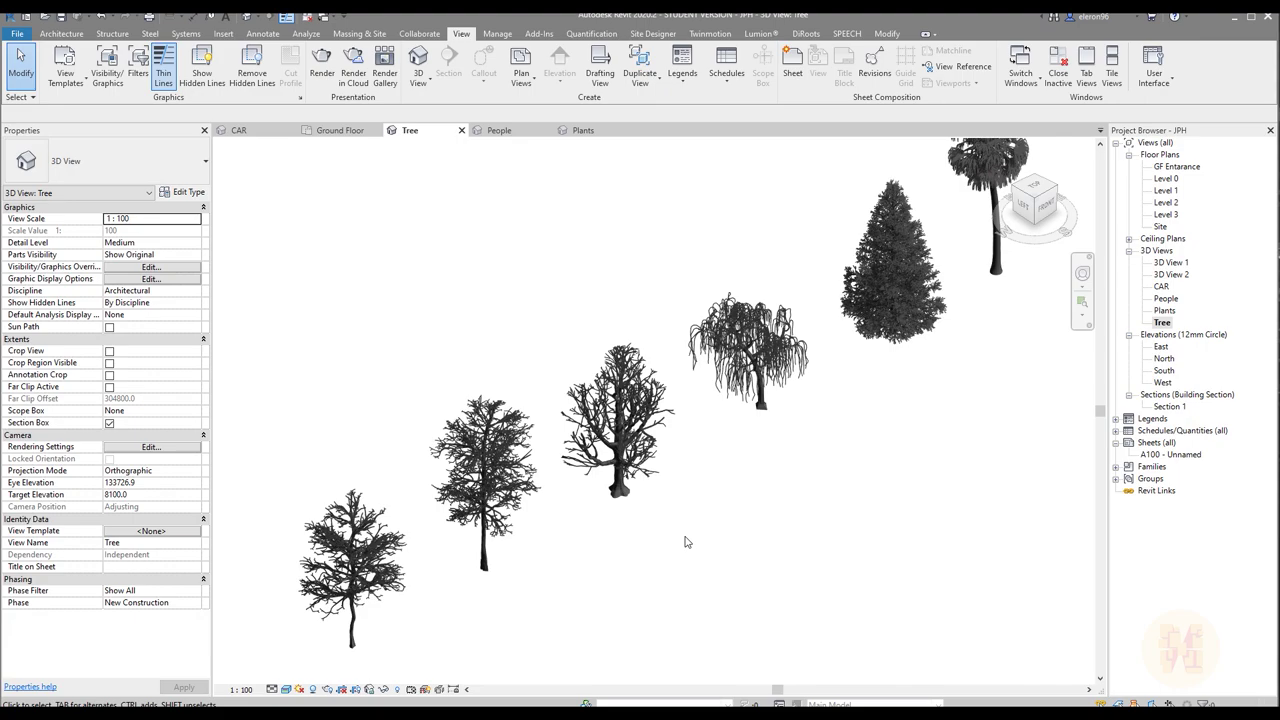
middle_drag(824, 545, 737, 591)
Select and deselect individual trees while repositioning the view
click(845, 362)
click(866, 290)
middle_drag(641, 525, 836, 395)
click(383, 546)
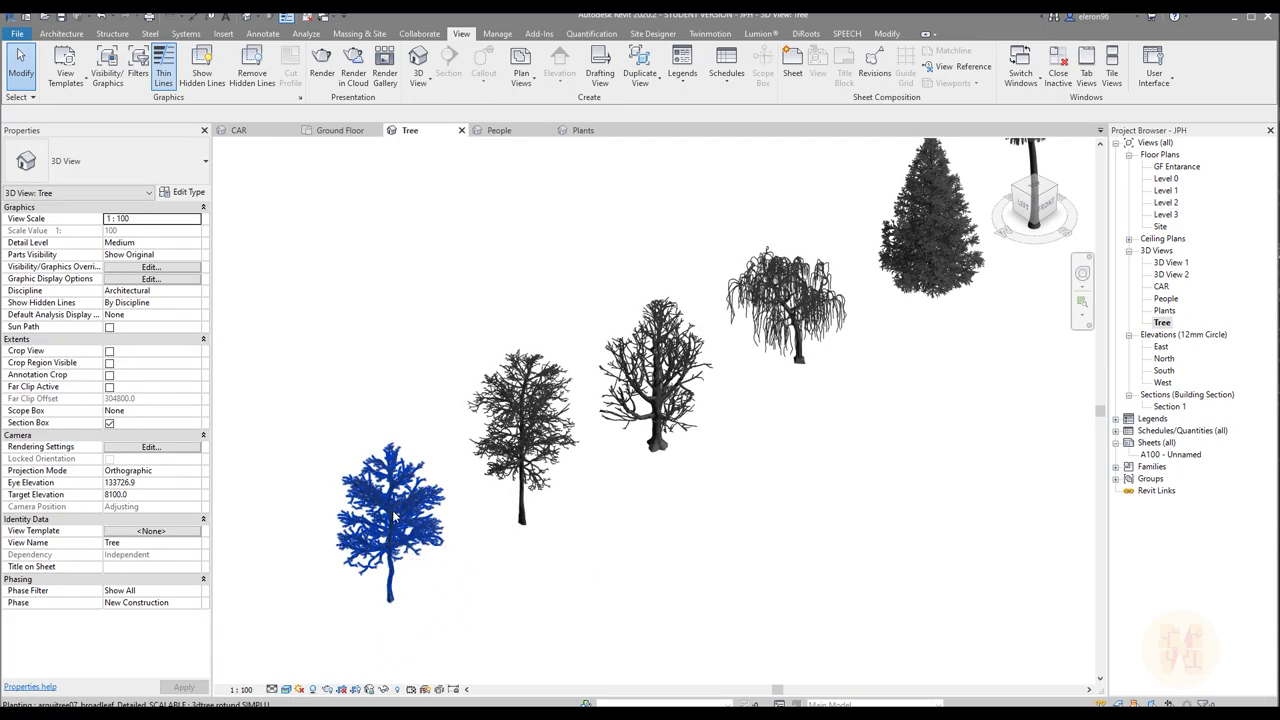
key(Escape)
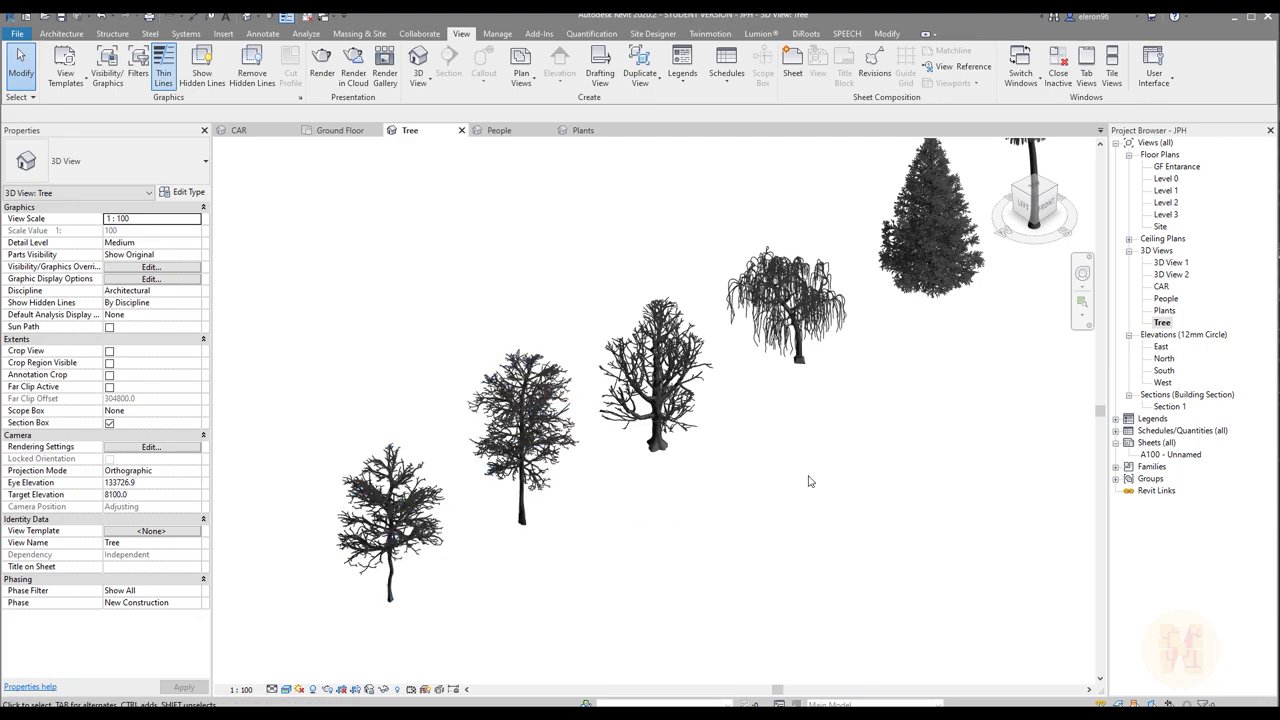
middle_drag(826, 469, 646, 606)
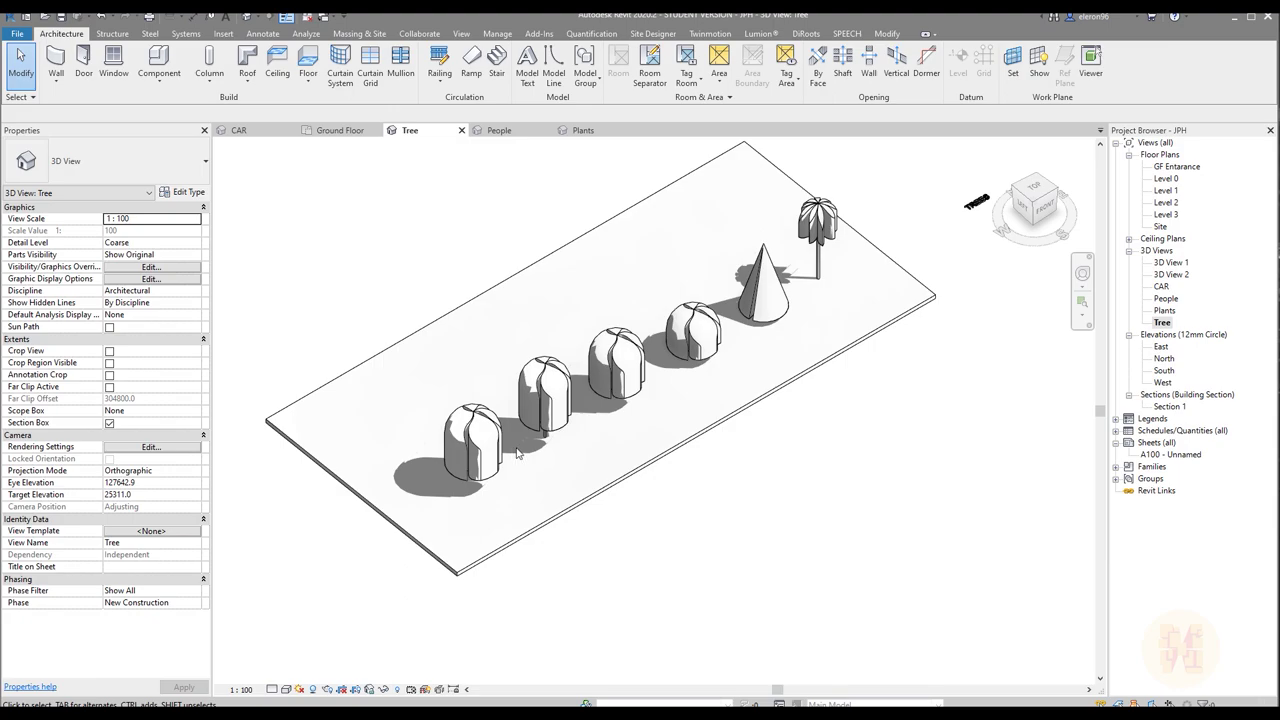
Select the front tree in the row and center it in the view
middle_drag(690, 335, 662, 378)
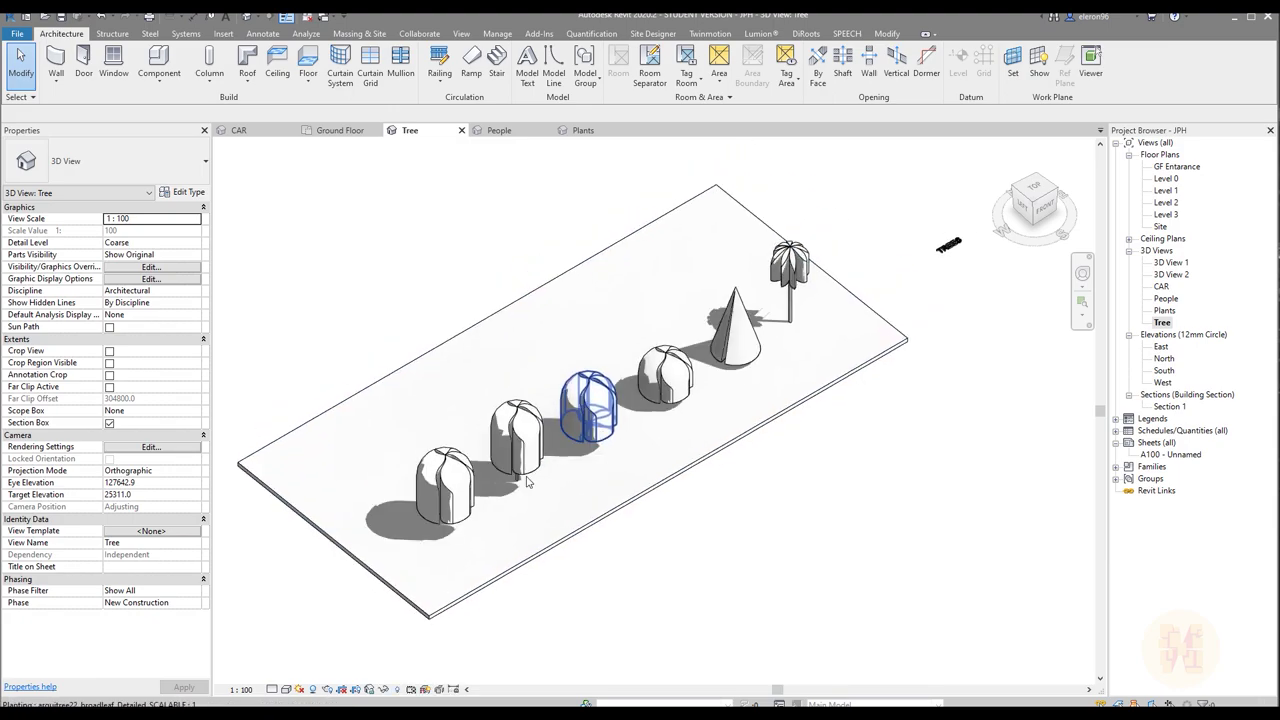
click(297, 689)
click(315, 620)
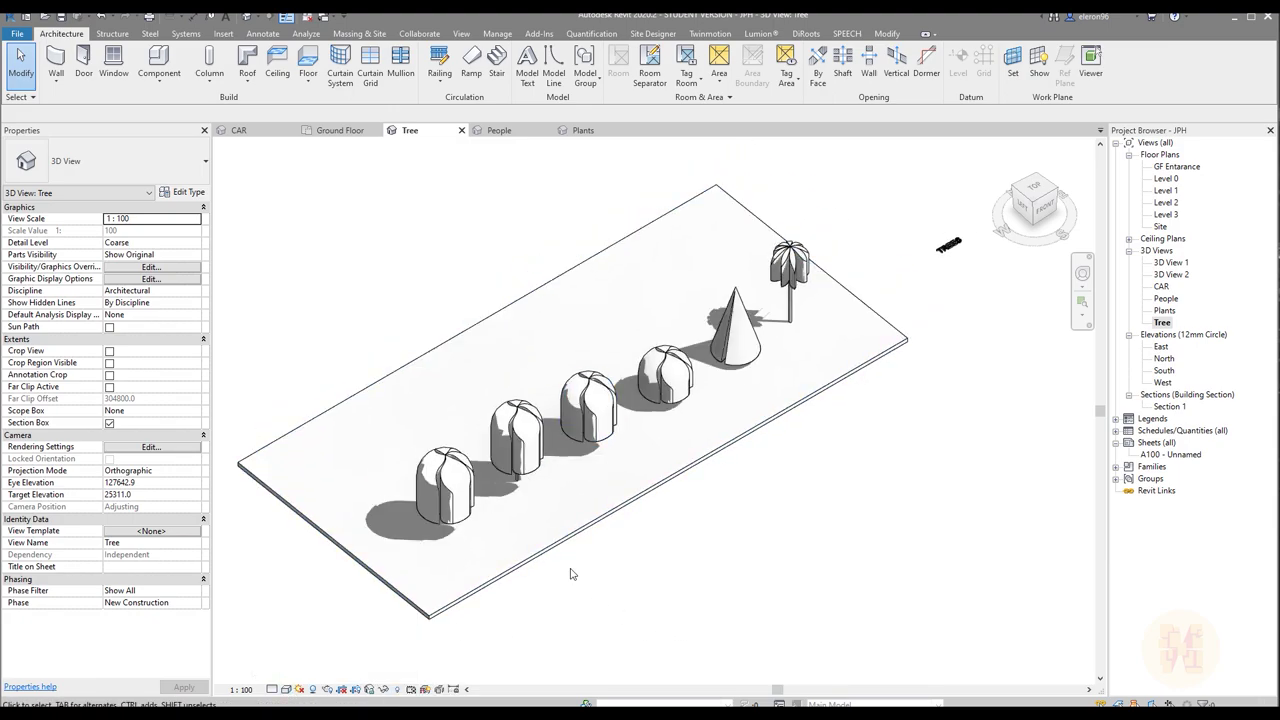
scroll(500, 490, up, 2)
click(455, 528)
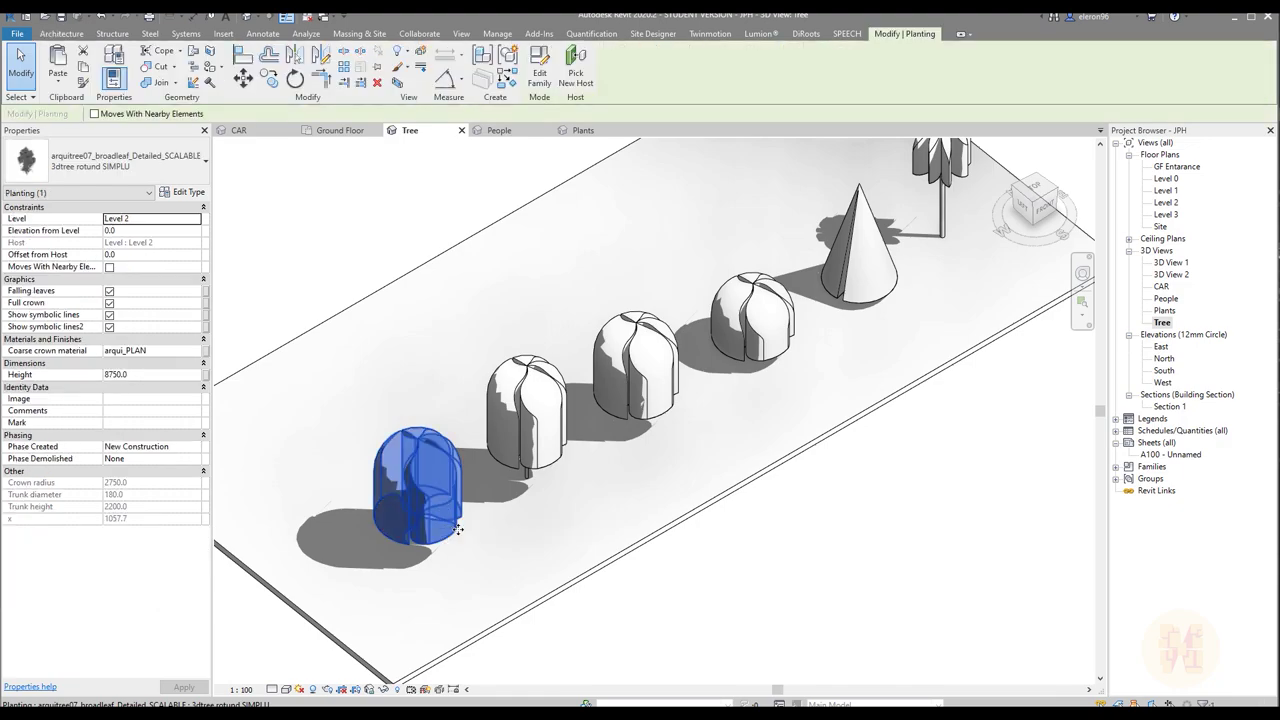
scroll(460, 525, up, 3)
middle_drag(580, 530, 613, 516)
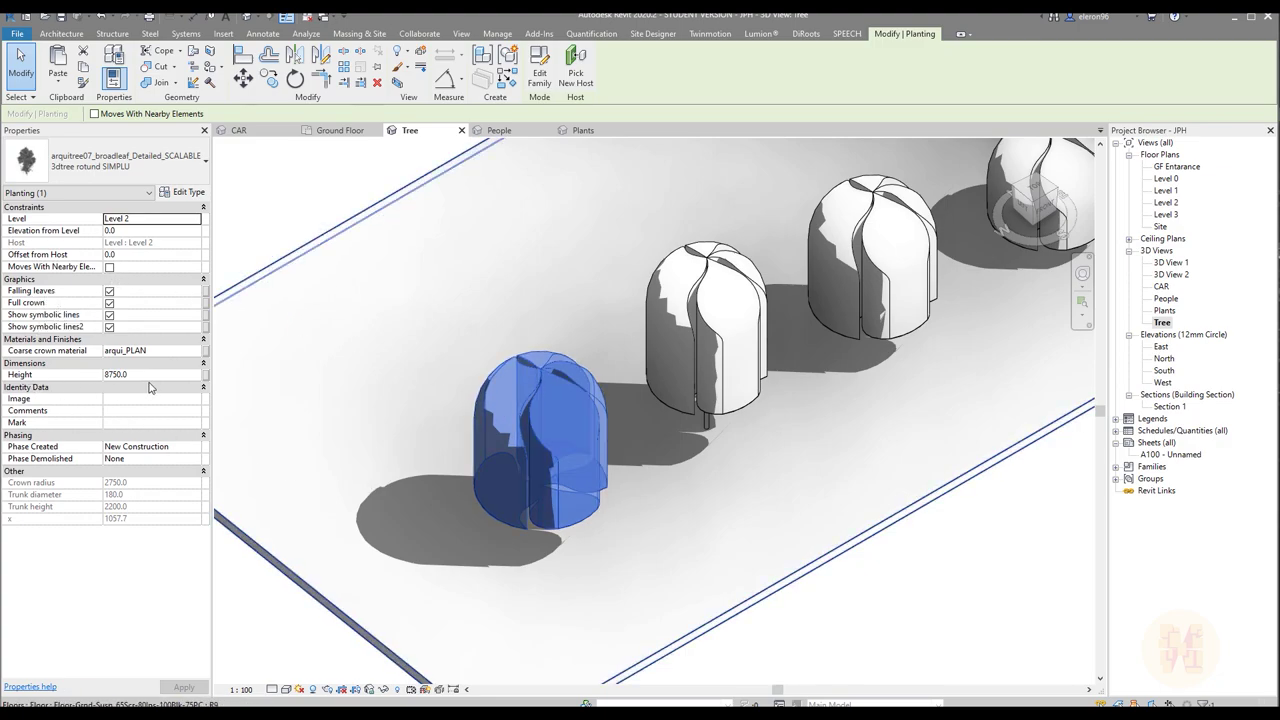
Change the front tree's Height to 10000, then to 5000
click(153, 379)
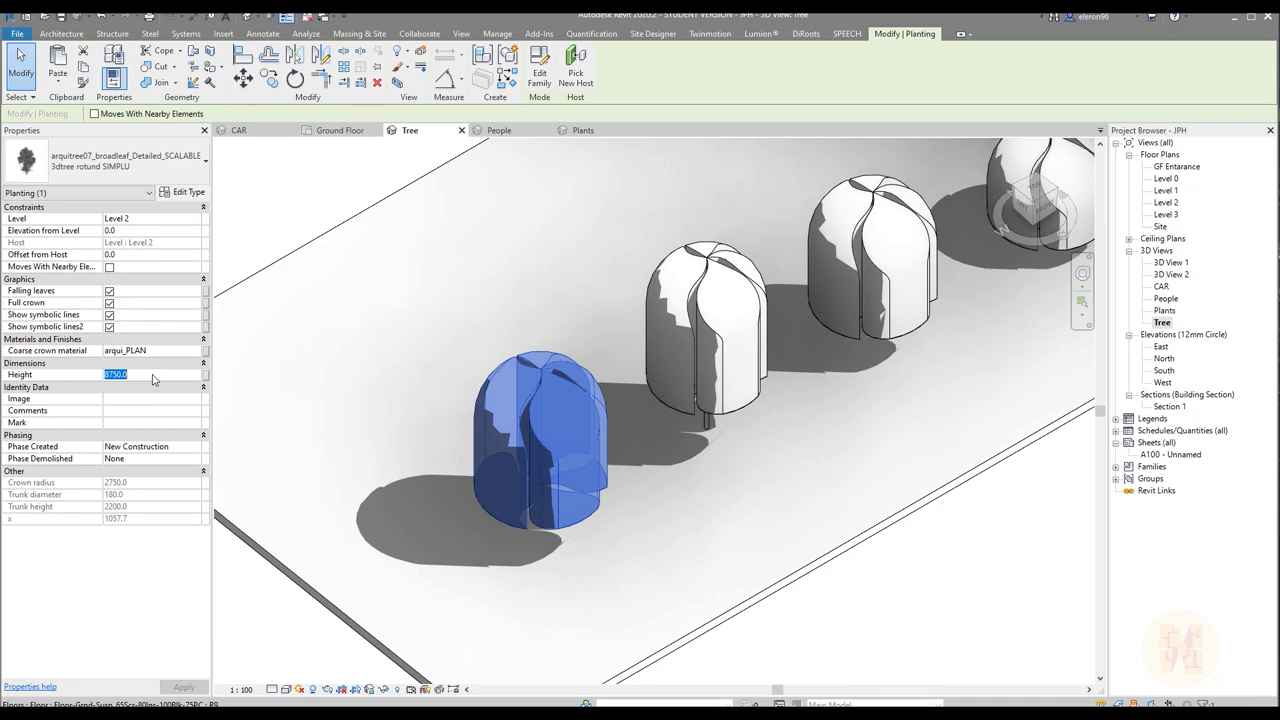
click(151, 377)
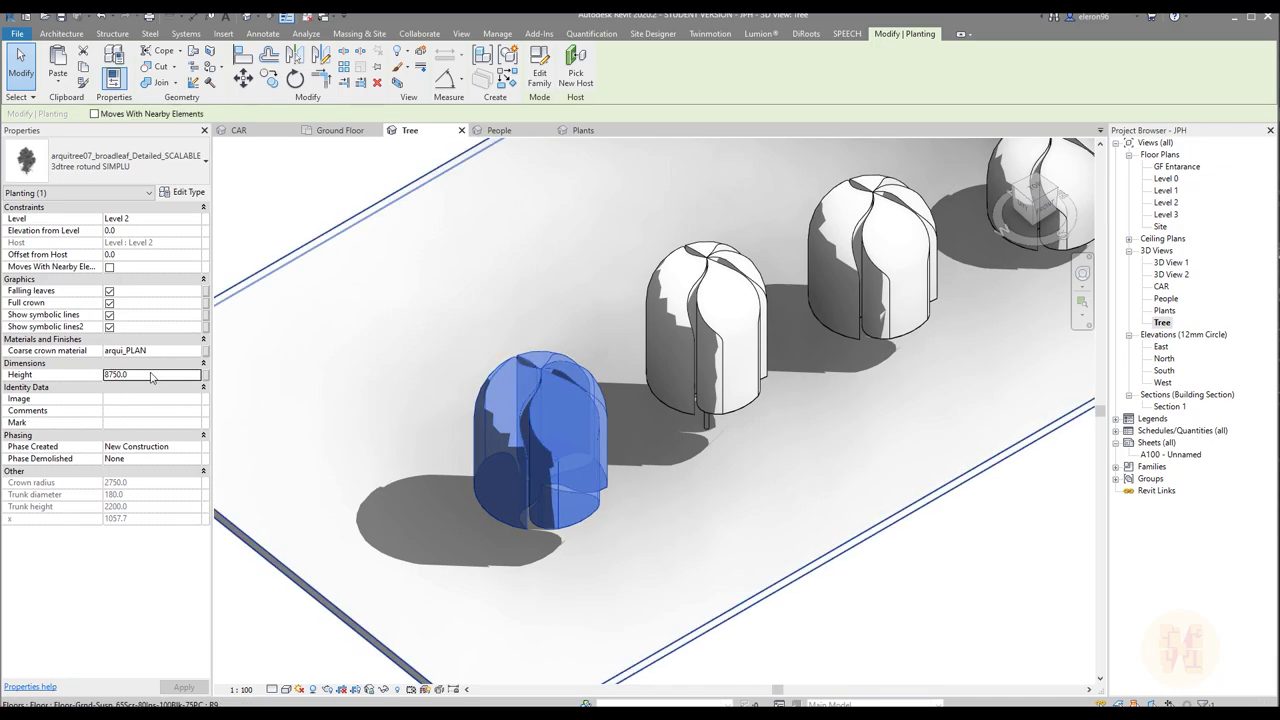
double_click(152, 376)
text(10000)
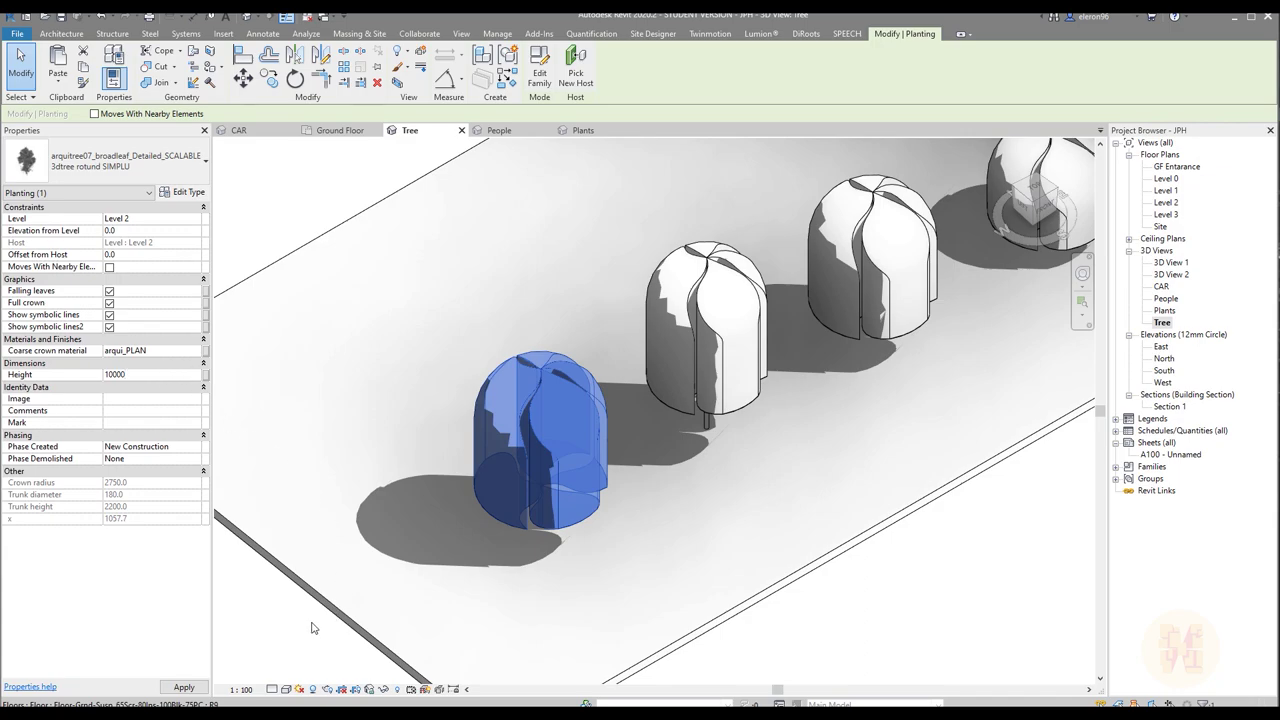
click(312, 628)
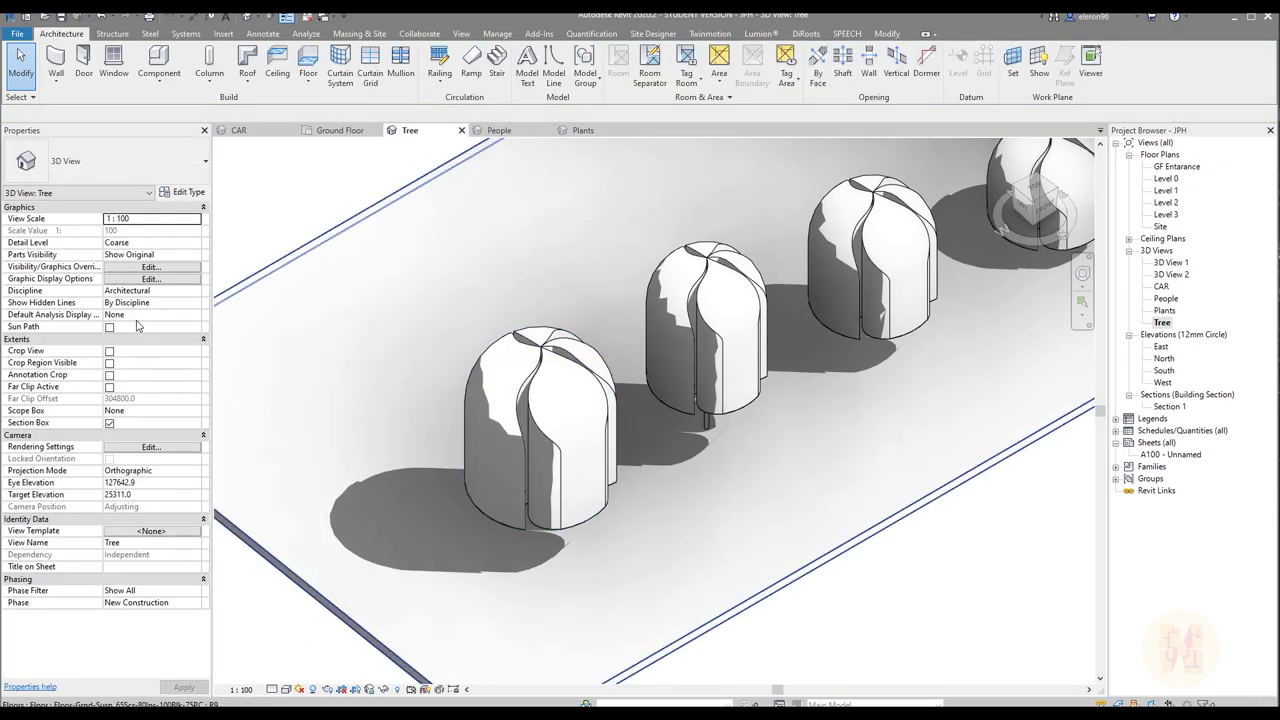
click(476, 462)
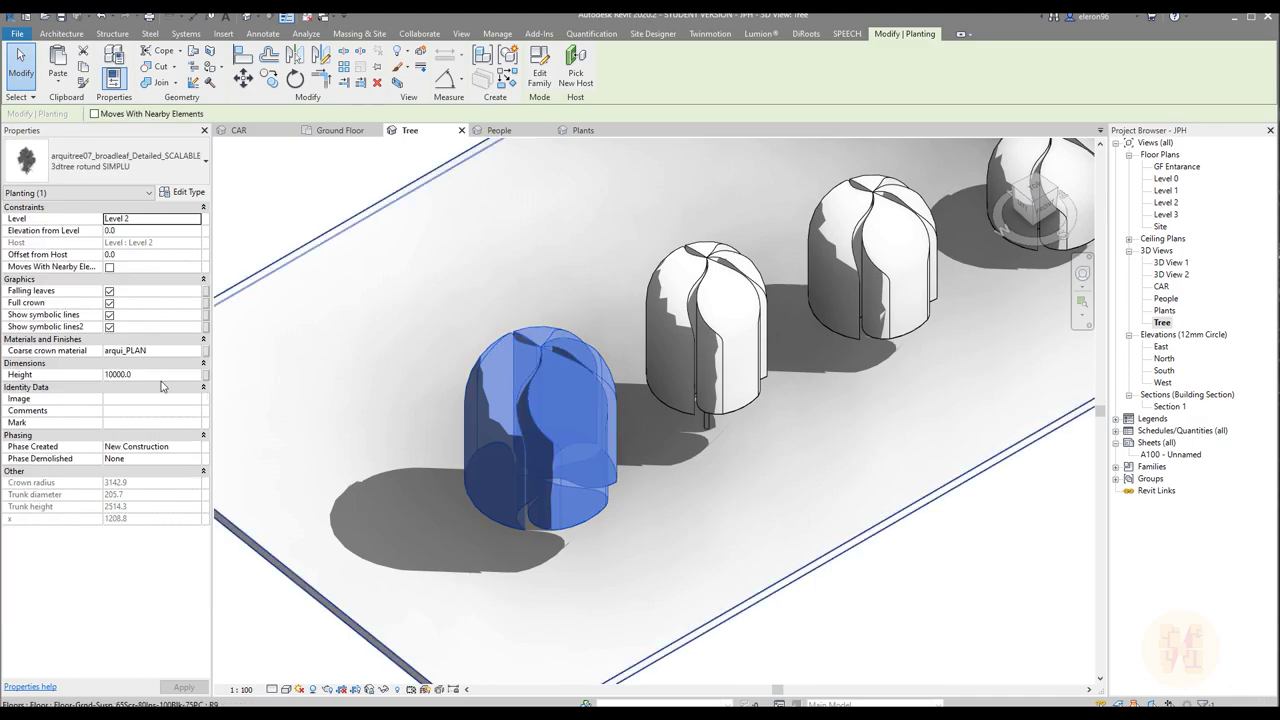
double_click(165, 374)
text(500)
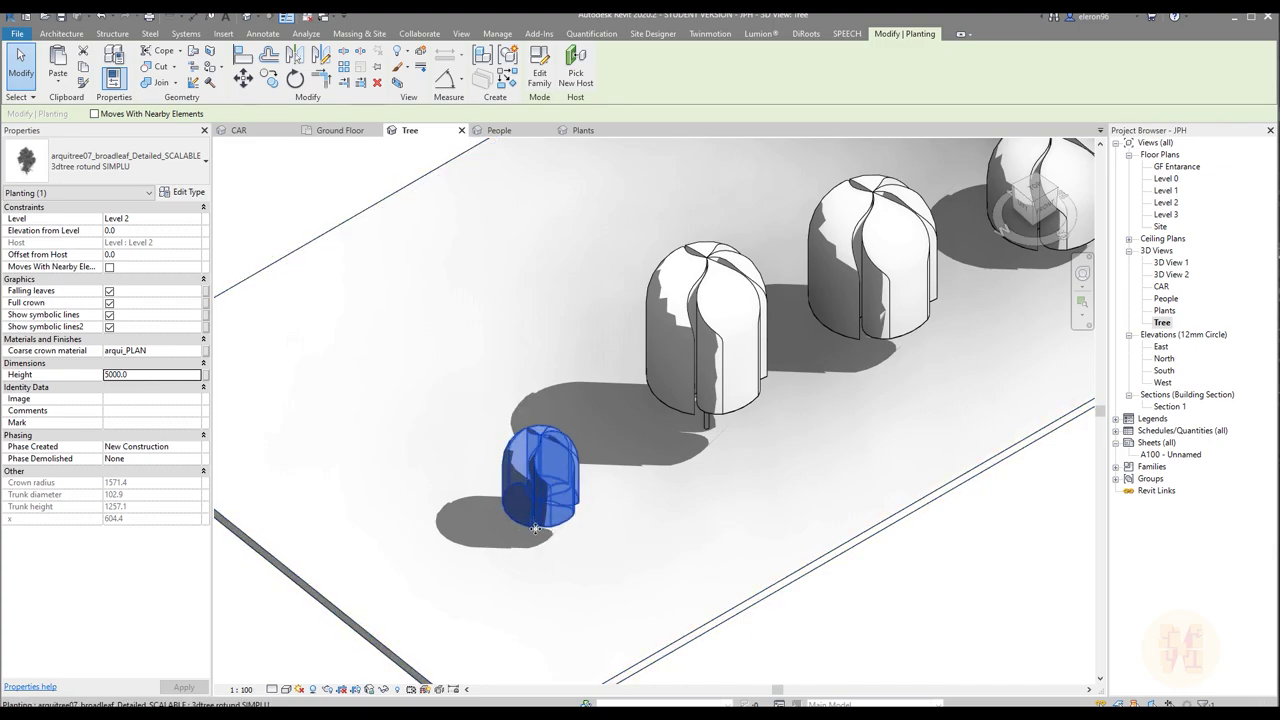
Show the tree row at Fine detail as leafy models
click(287, 690)
click(274, 690)
click(282, 662)
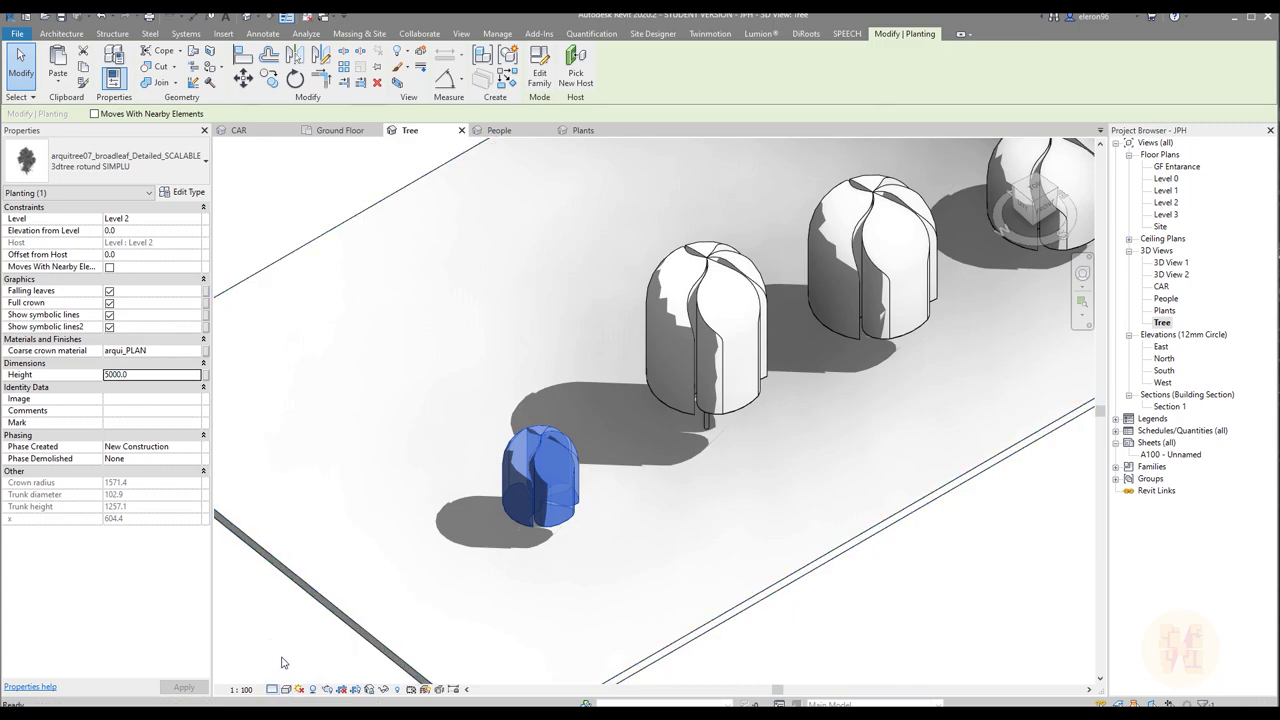
click(510, 605)
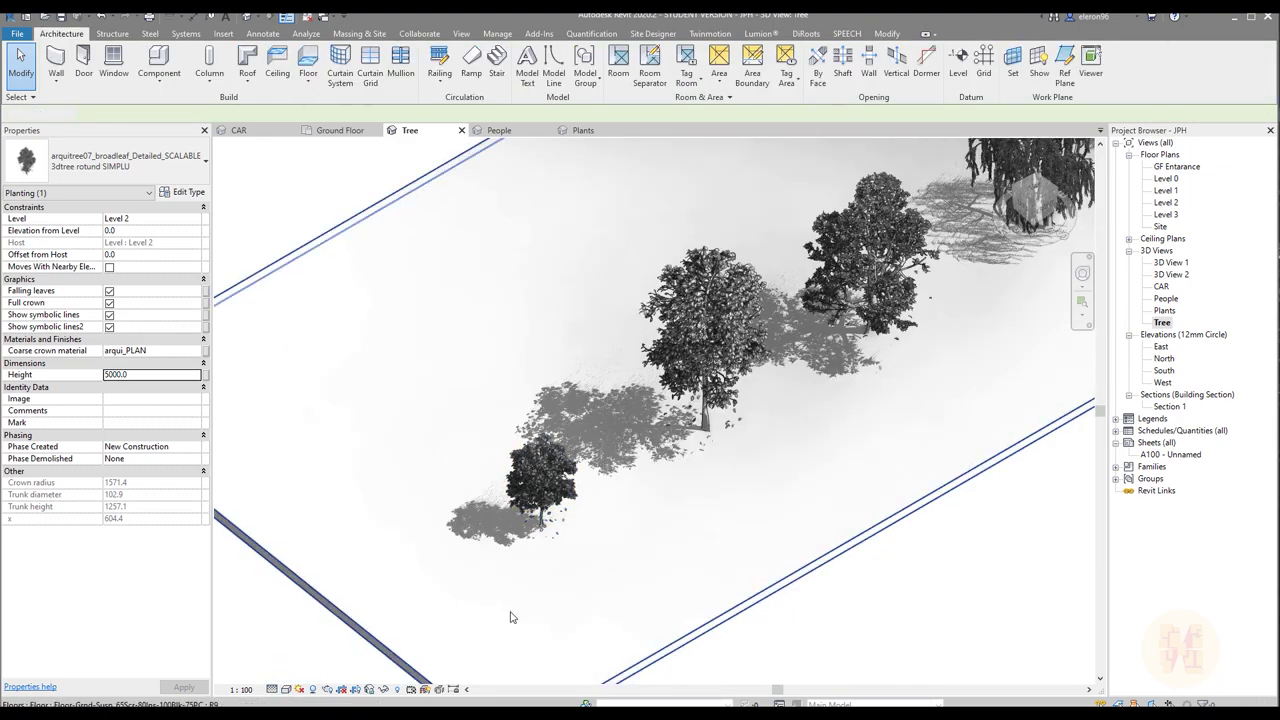
Set the front tree's Height back to 10000 and zoom in to inspect it
click(545, 497)
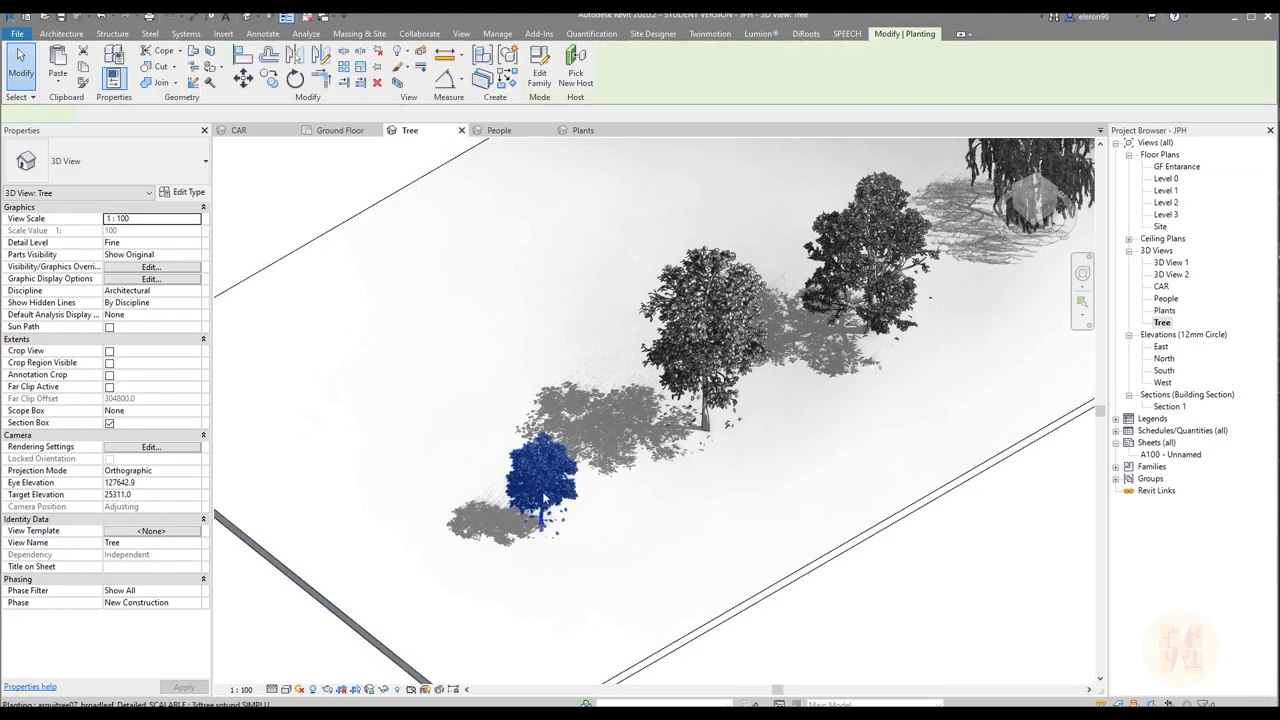
click(151, 376)
text(10000)
key(Return)
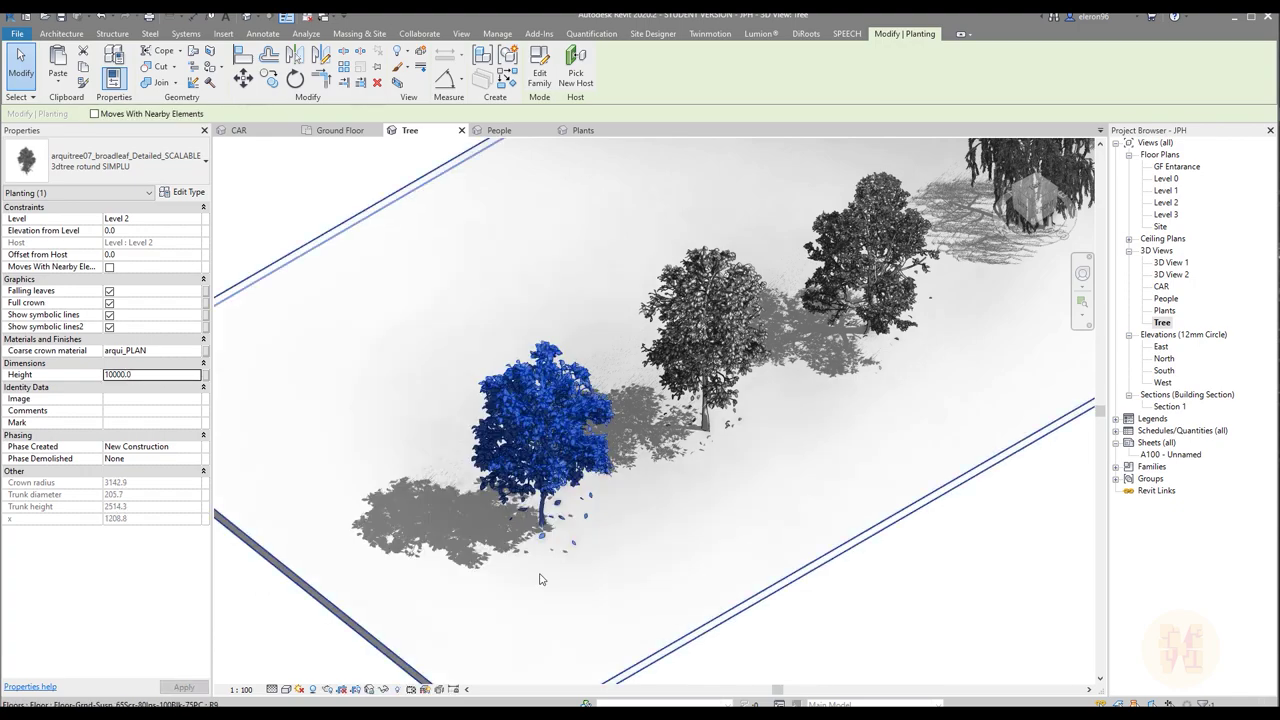
scroll(505, 513, up, 2)
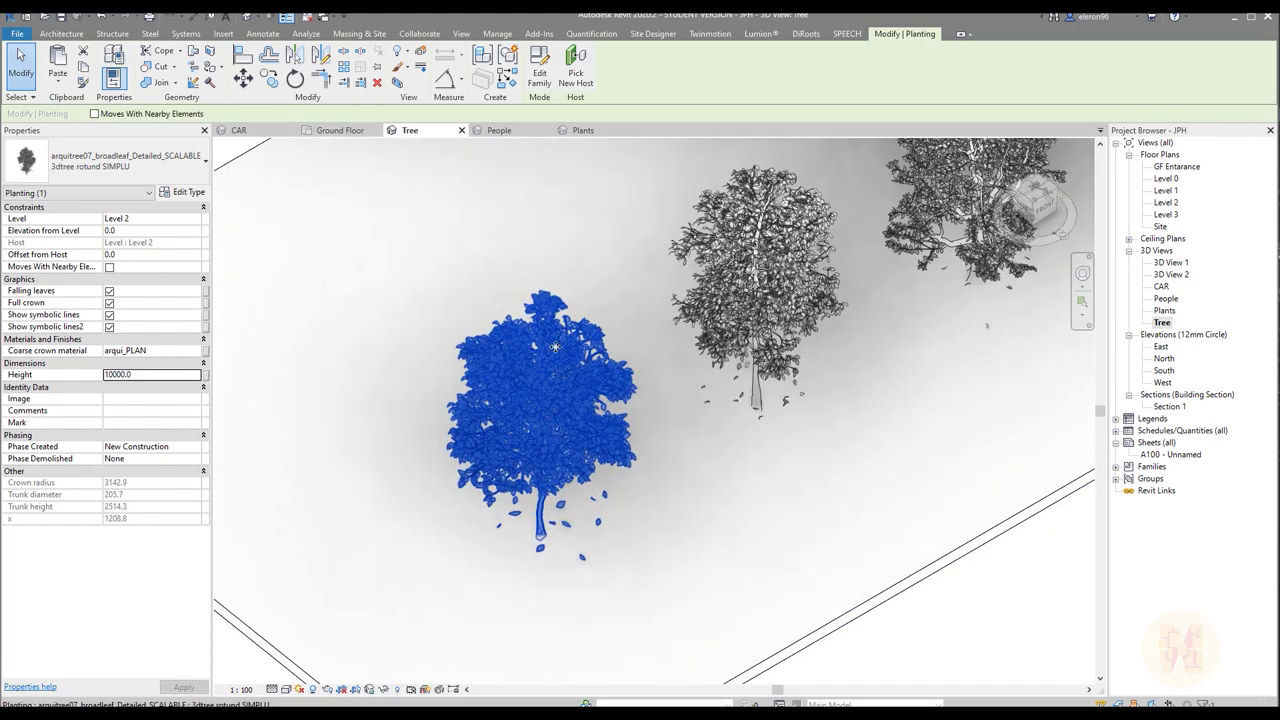
scroll(505, 513, down, 2)
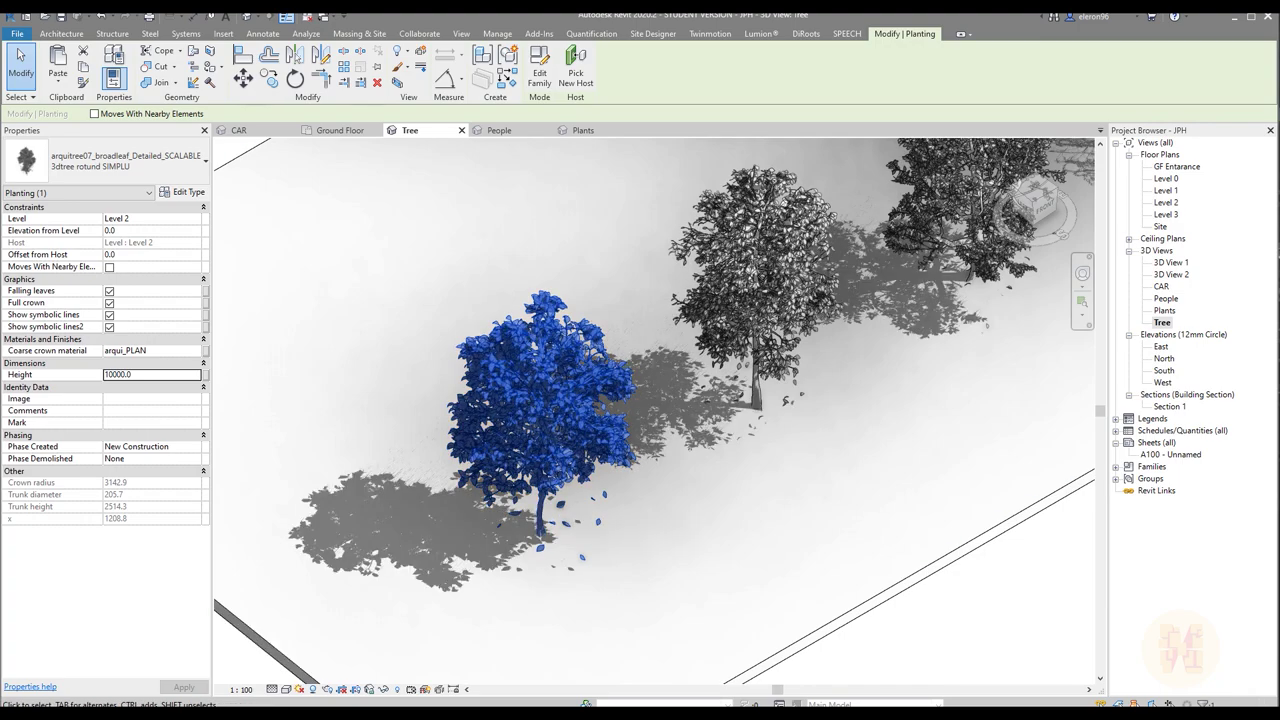
scroll(505, 513, down, 1)
key(Escape)
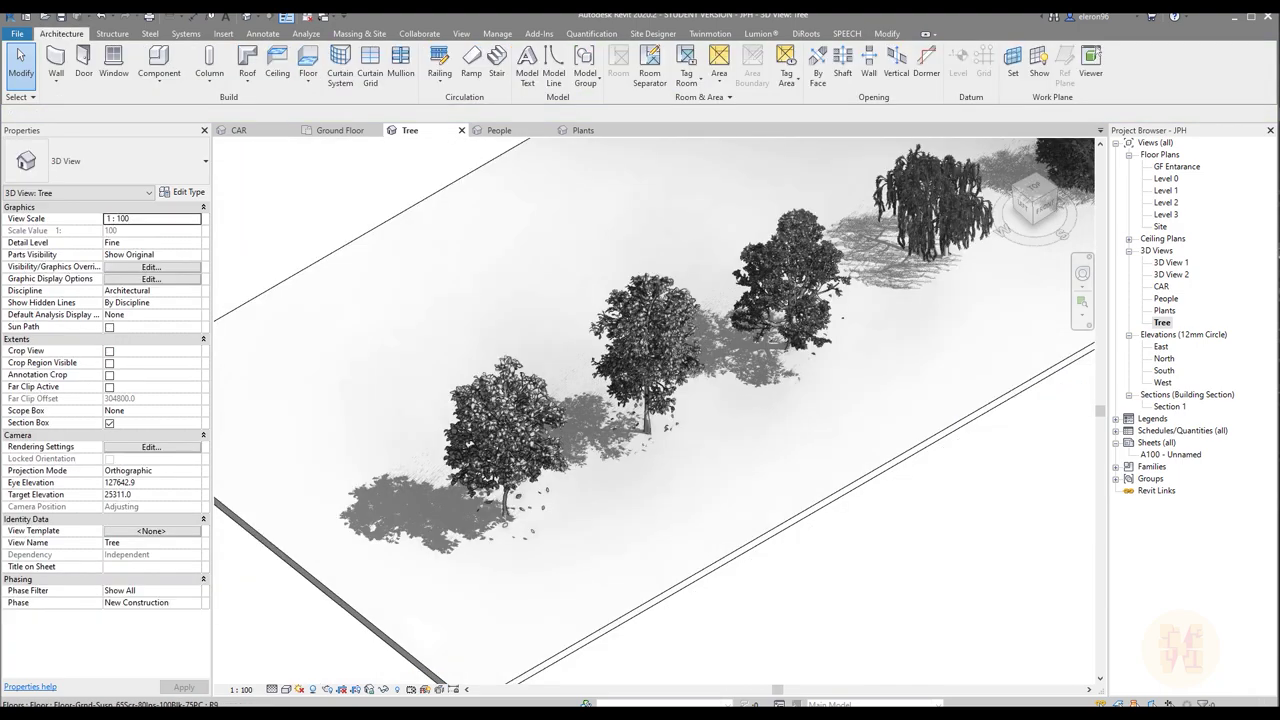
click(513, 454)
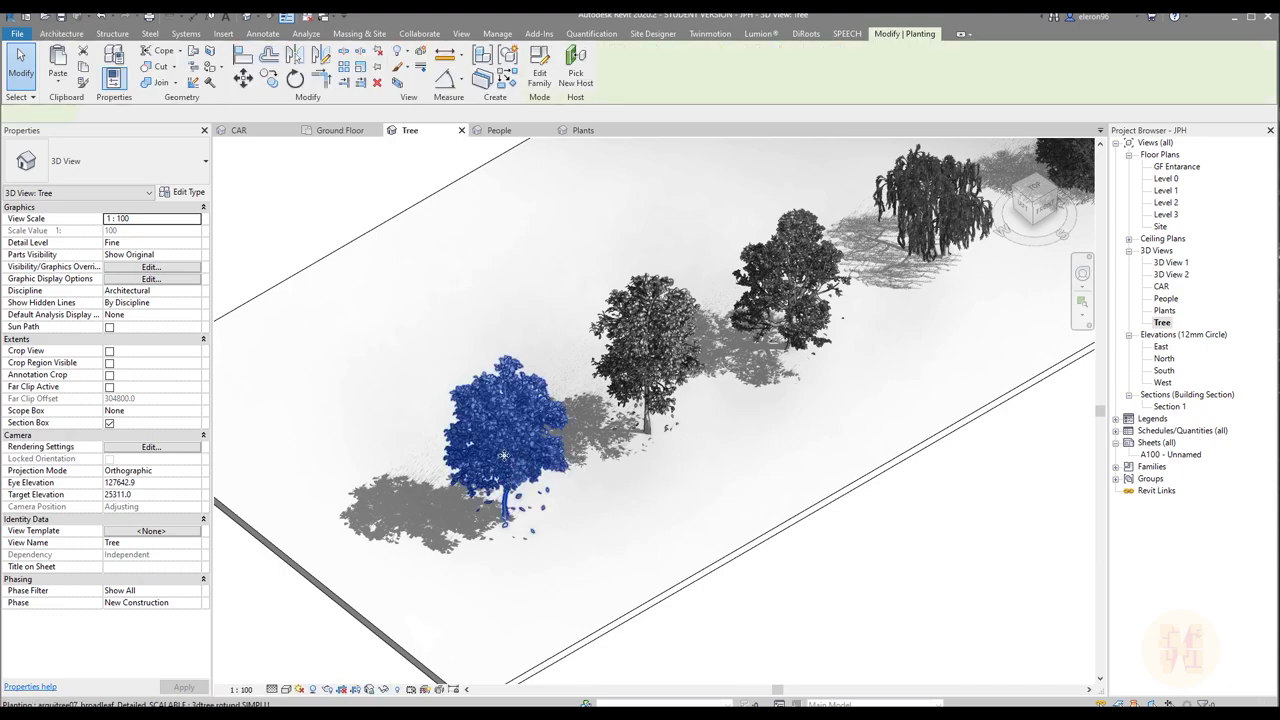
scroll(505, 455, up, 2)
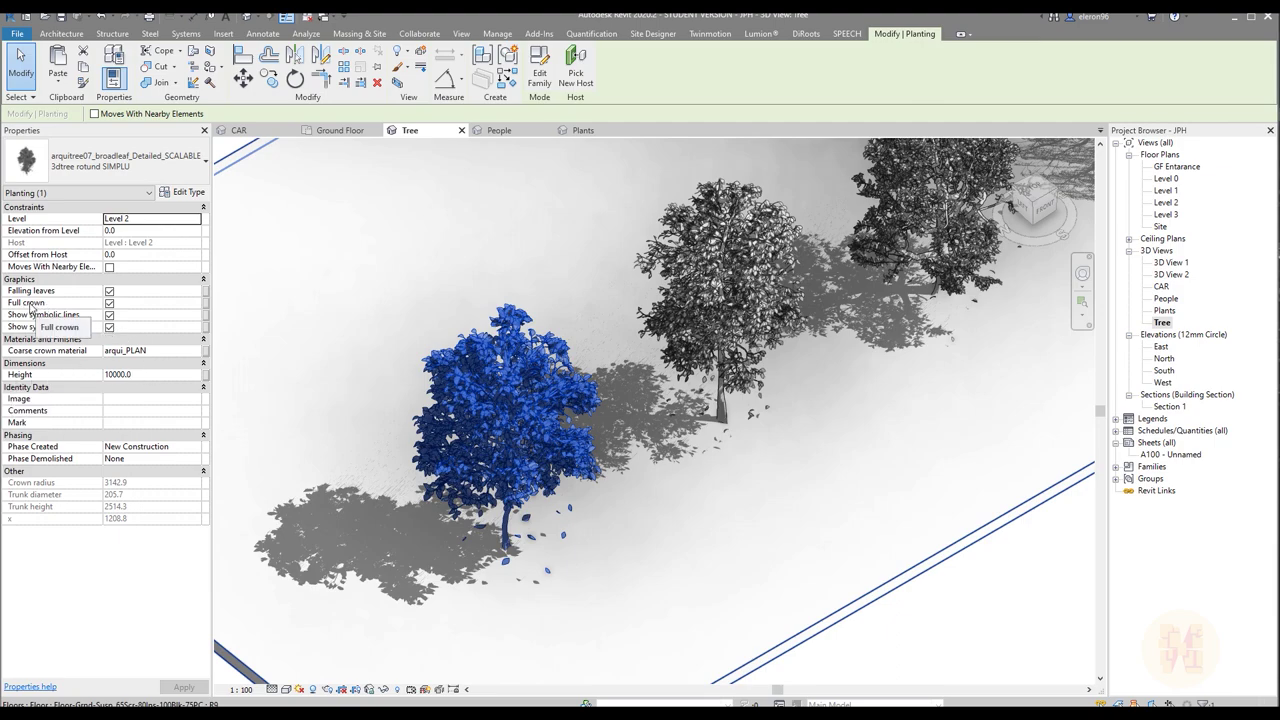
Uncheck Full crown for the front tree, toggling Falling leaves off and back on
click(110, 303)
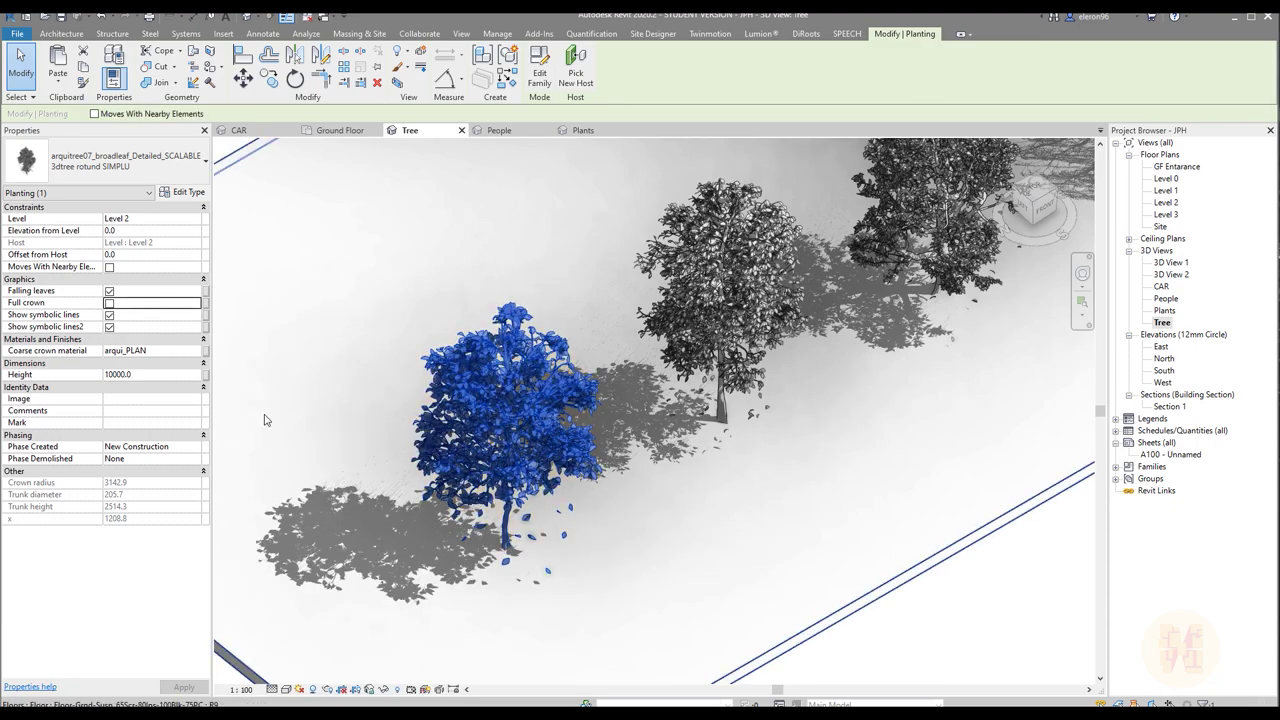
click(110, 291)
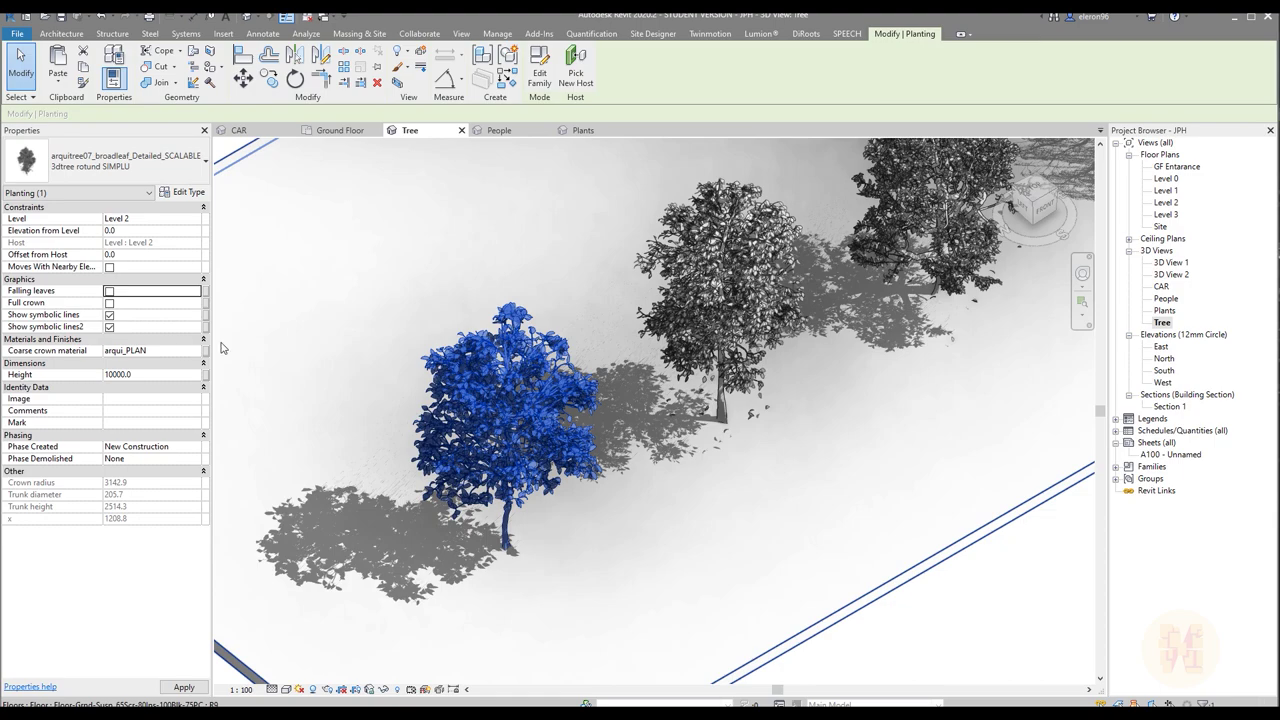
click(109, 291)
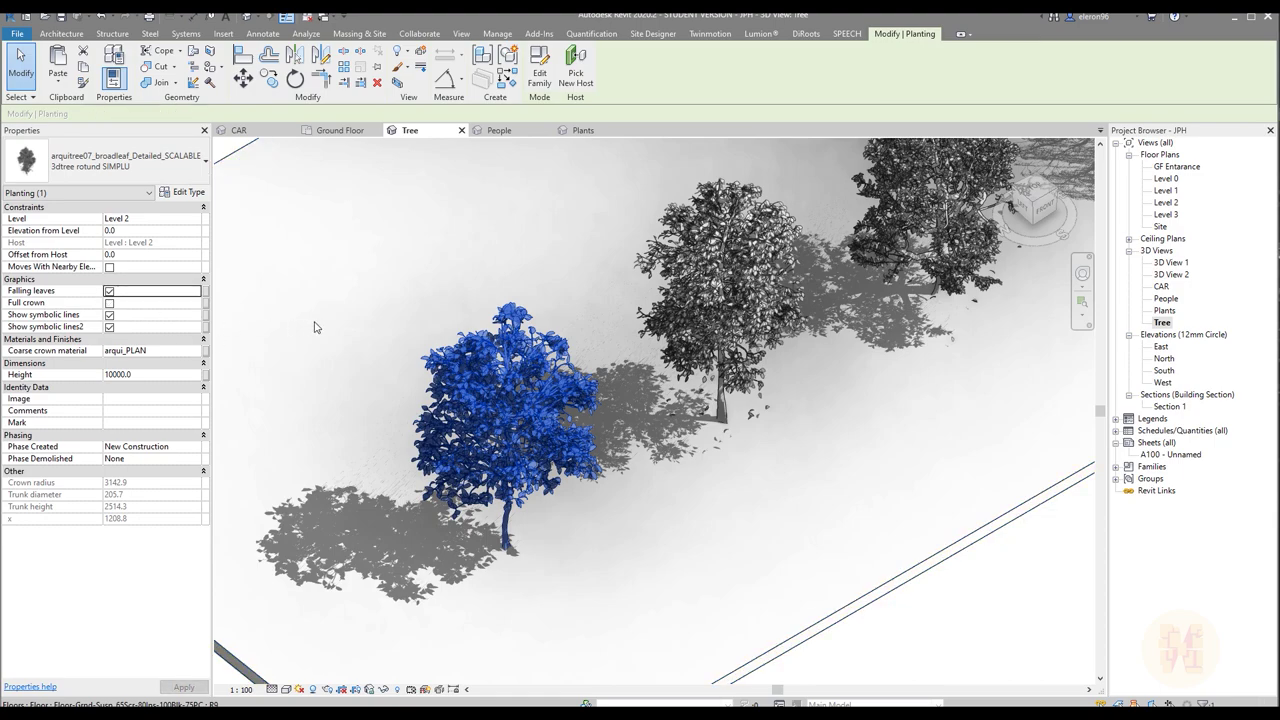